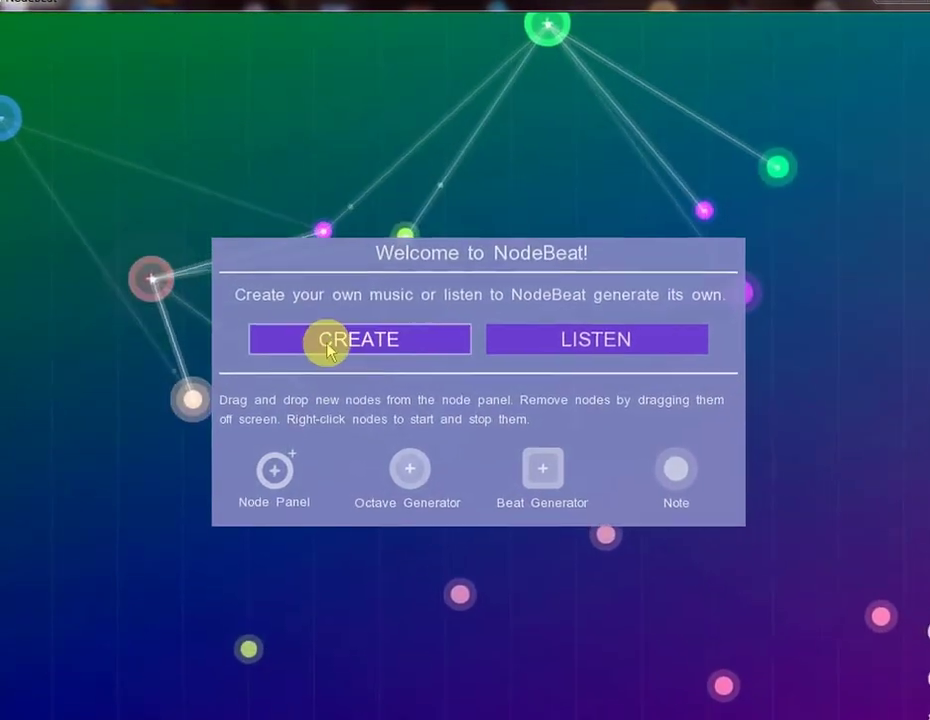
Step: Choose CREATE on the welcome dialog to get an empty canvas with the node panel
click(328, 345)
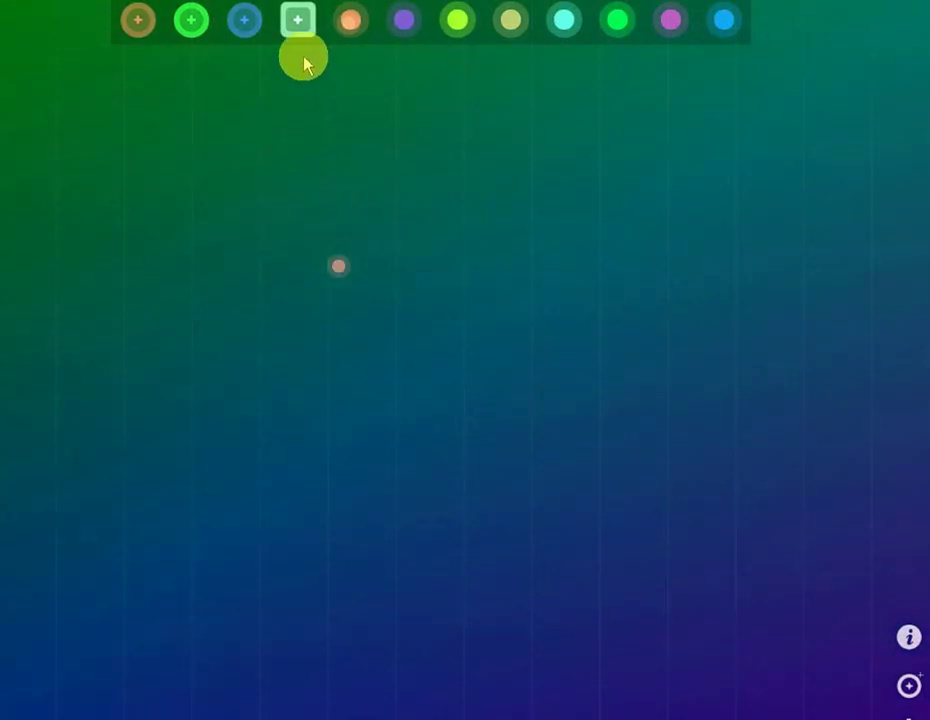
Step: Place a beat generator, two generators and two note nodes around the pink note so they link
drag(296, 44, 152, 310)
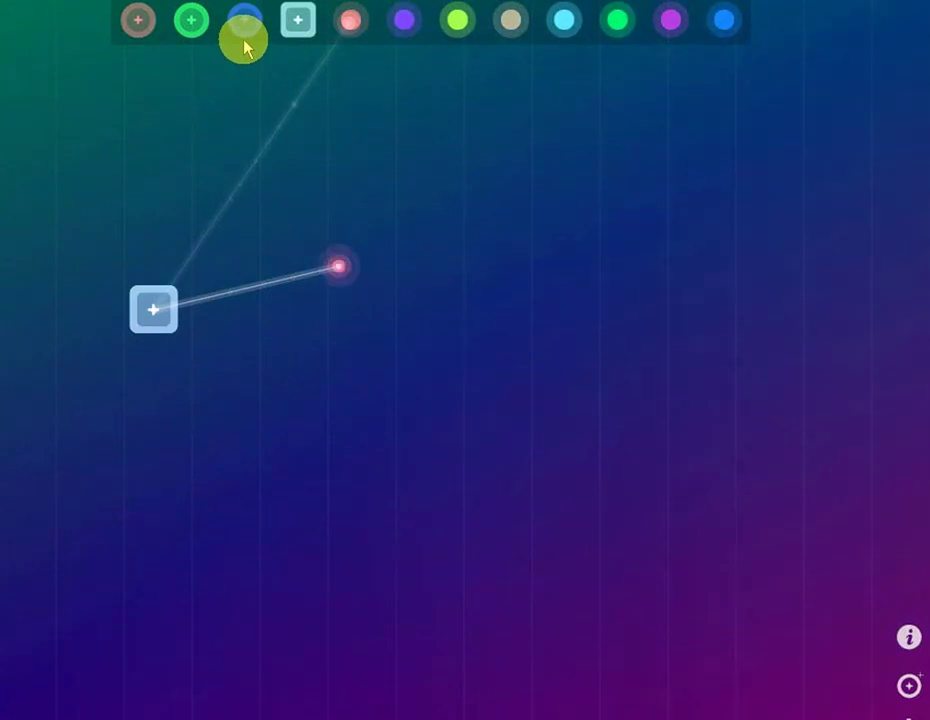
drag(245, 45, 492, 293)
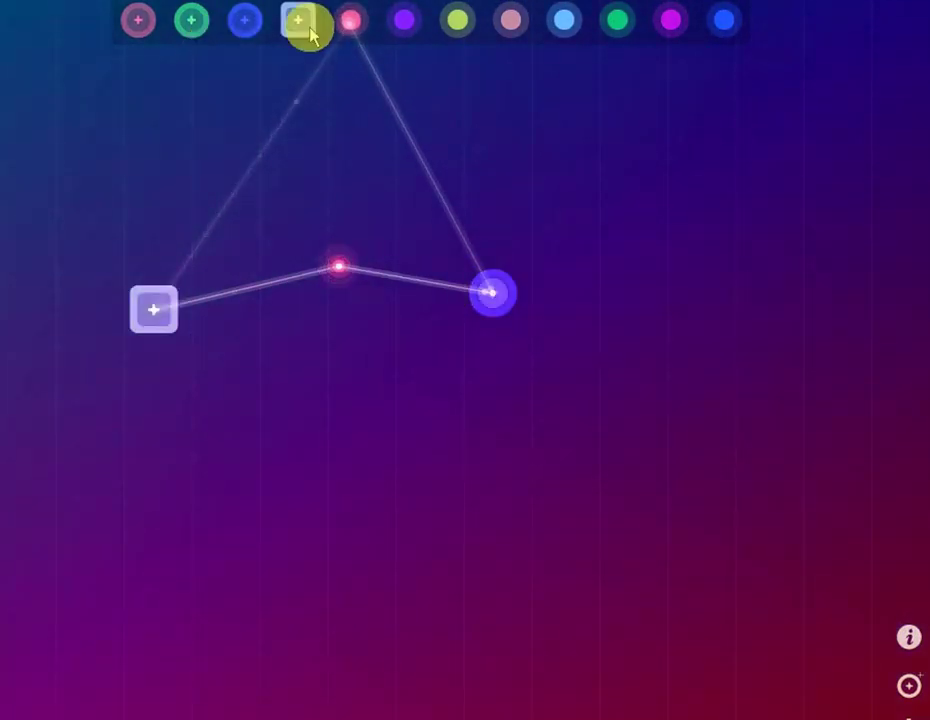
drag(199, 27, 278, 530)
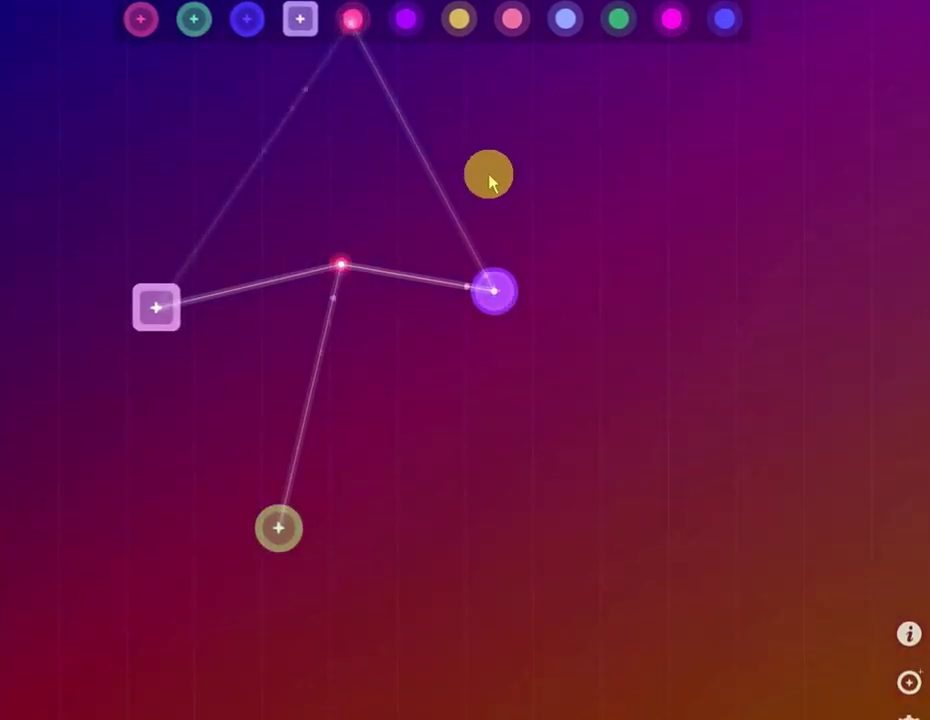
drag(511, 22, 409, 505)
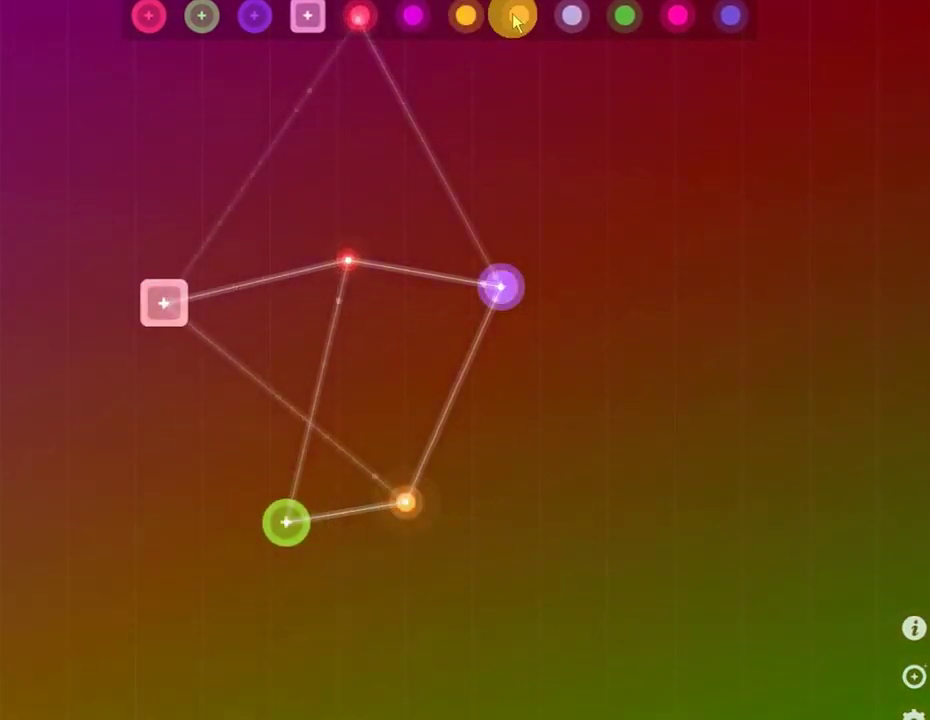
drag(513, 22, 170, 400)
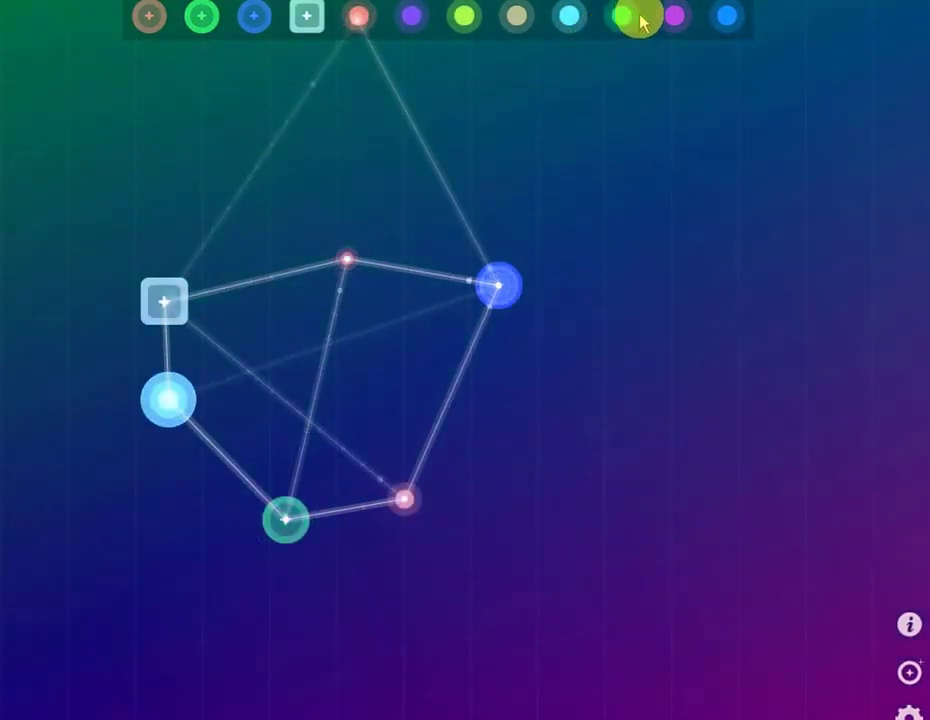
Step: Add magenta, orange and yellow notes, a purple generator and a second beat generator at upper right
drag(640, 22, 640, 456)
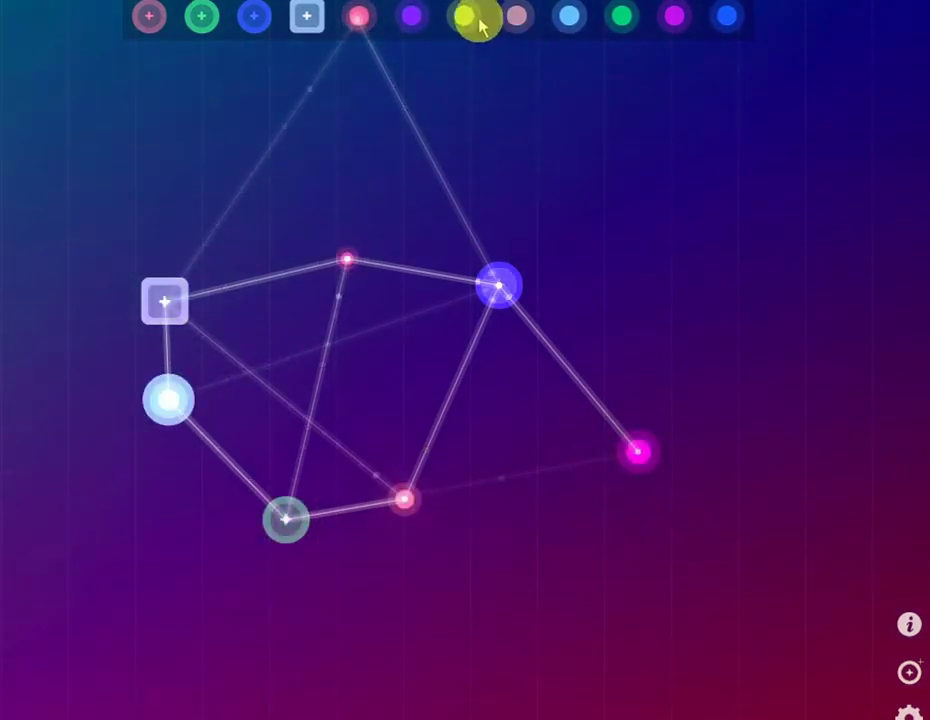
drag(466, 20, 668, 201)
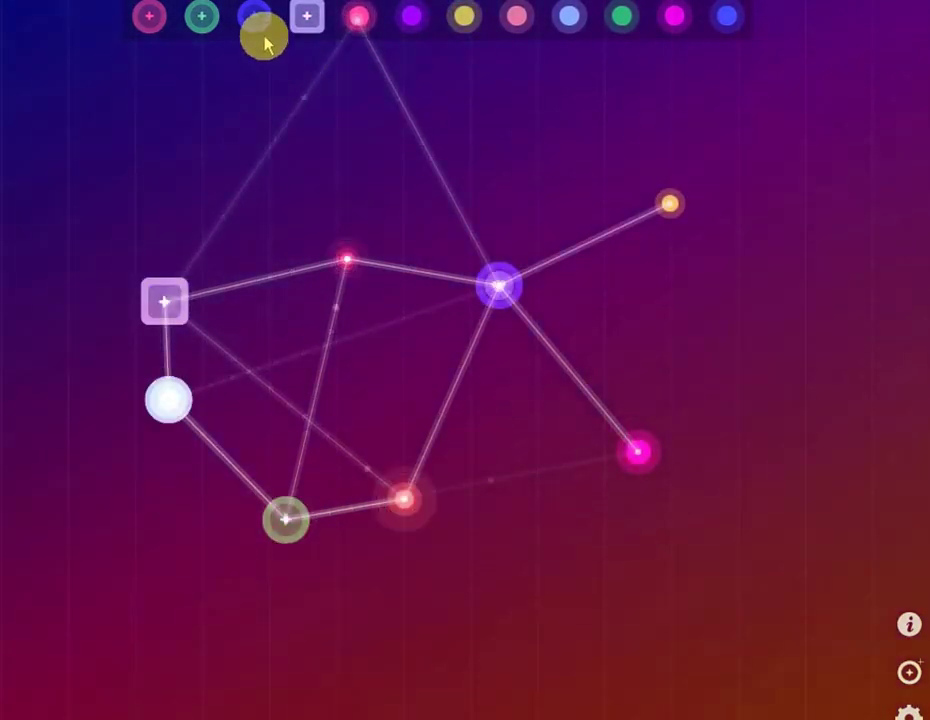
drag(266, 42, 283, 218)
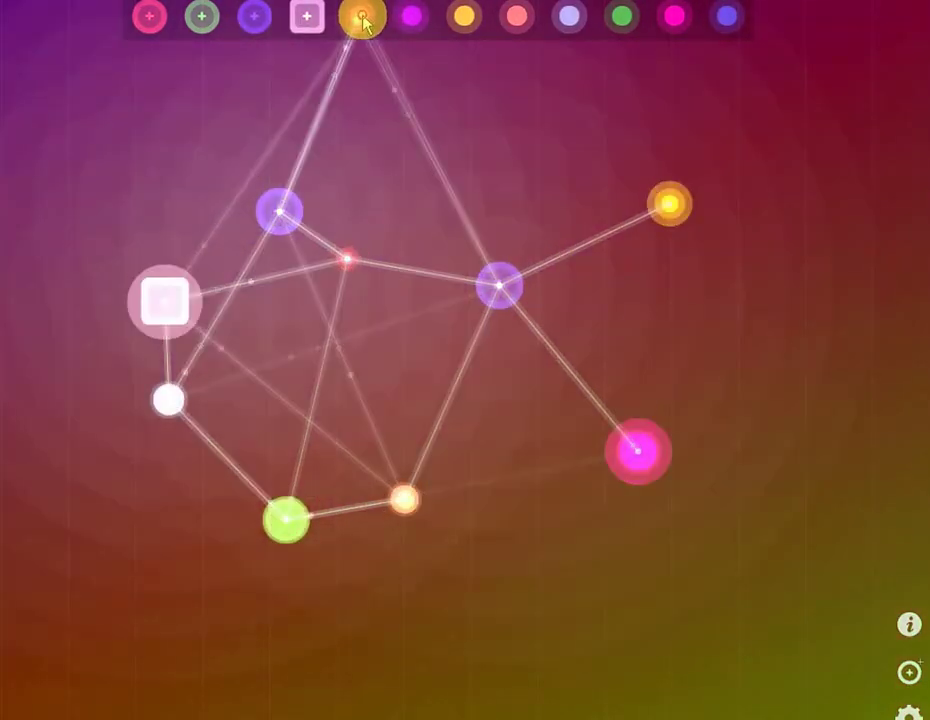
drag(363, 21, 722, 355)
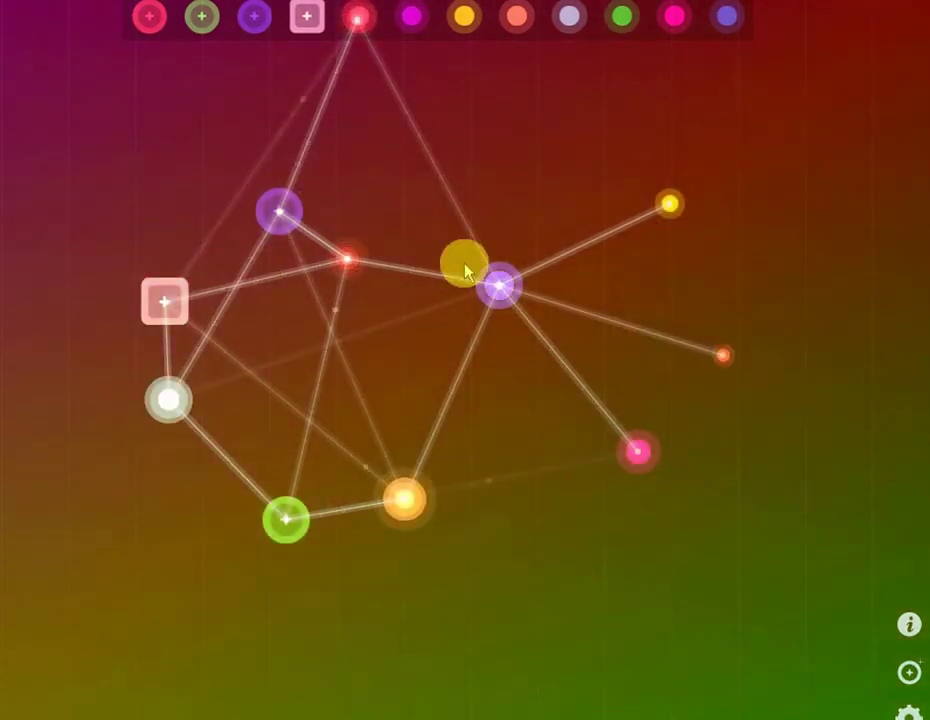
drag(310, 18, 616, 173)
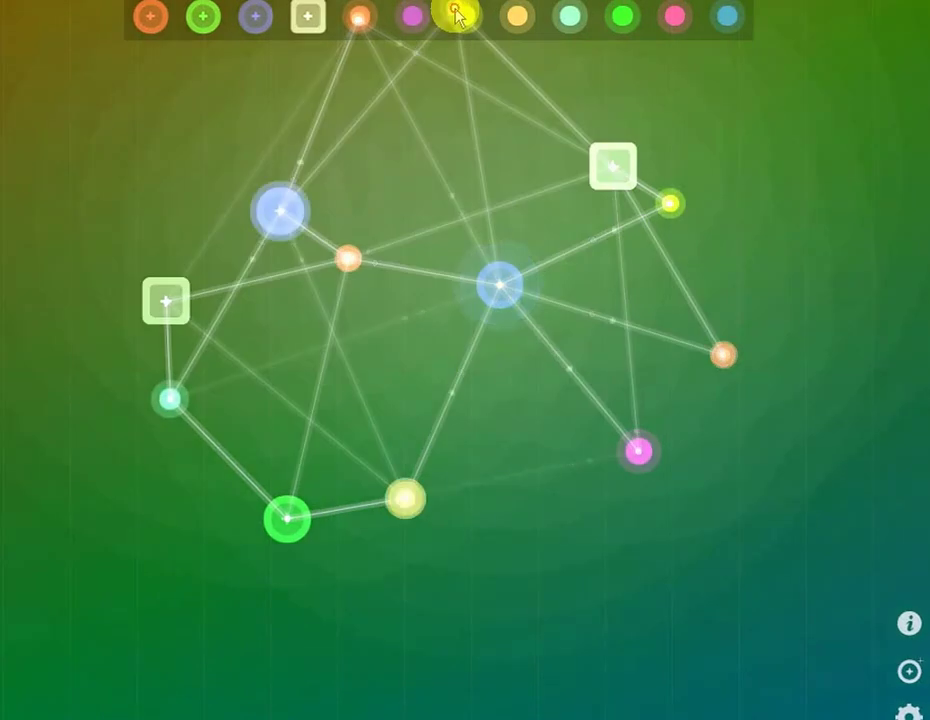
drag(458, 17, 556, 514)
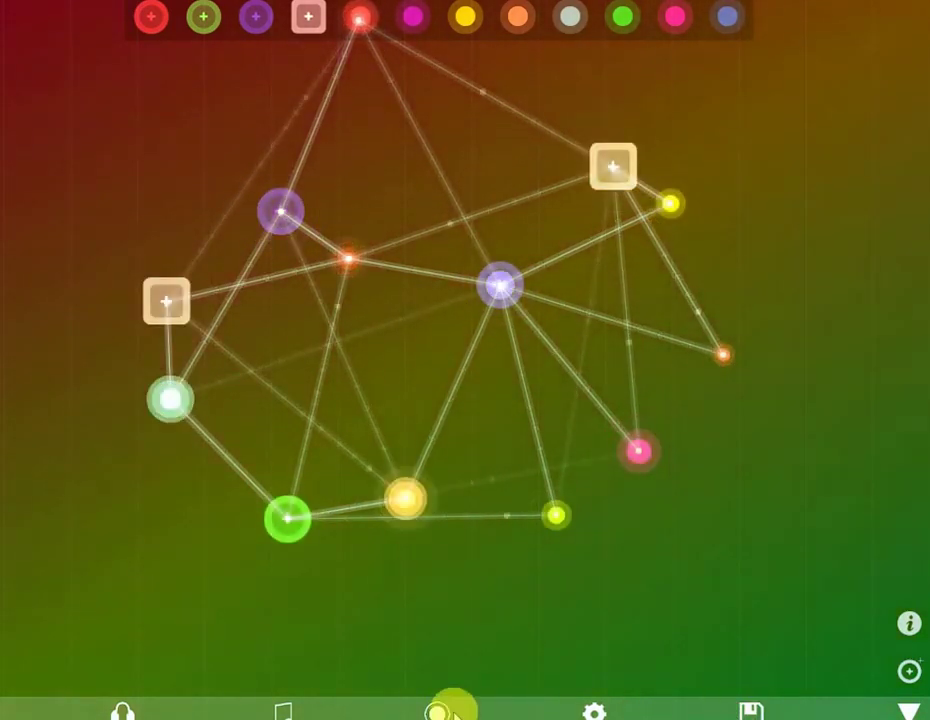
Step: Check the rhythm tempo at about 81.17, then bring up Audio Settings
click(283, 710)
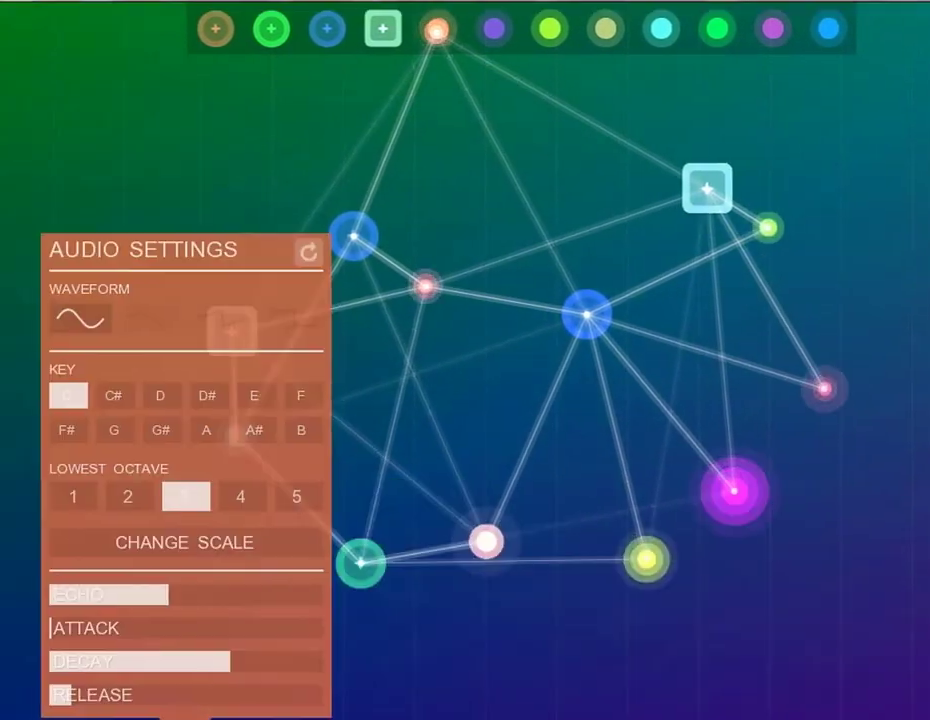
click(135, 700)
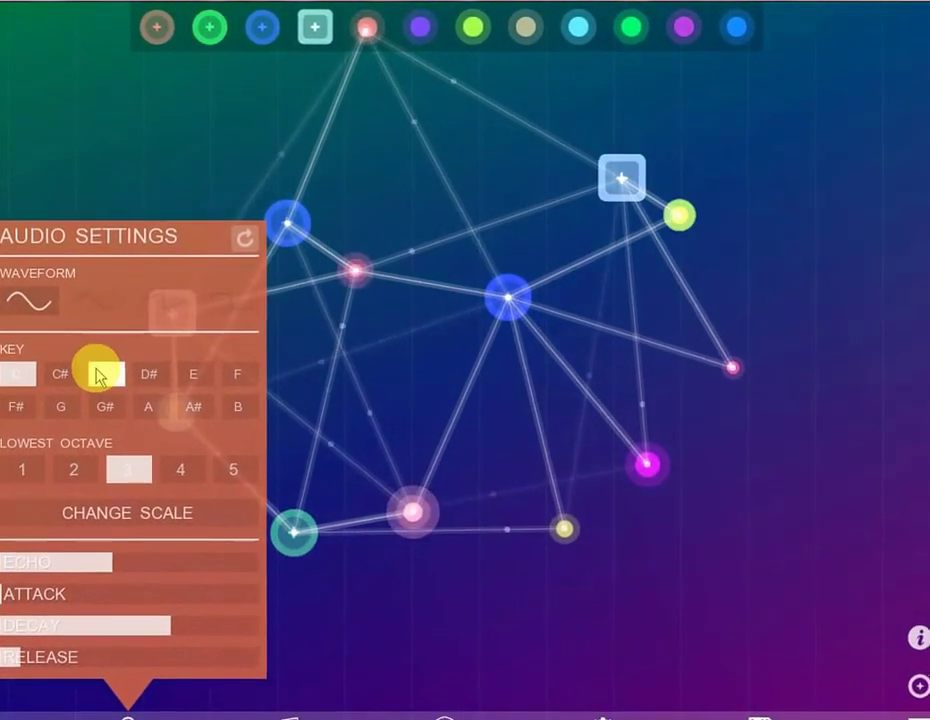
Step: Set a sawtooth waveform, key F# and lowest octave 1, then bring up the scale list
click(99, 375)
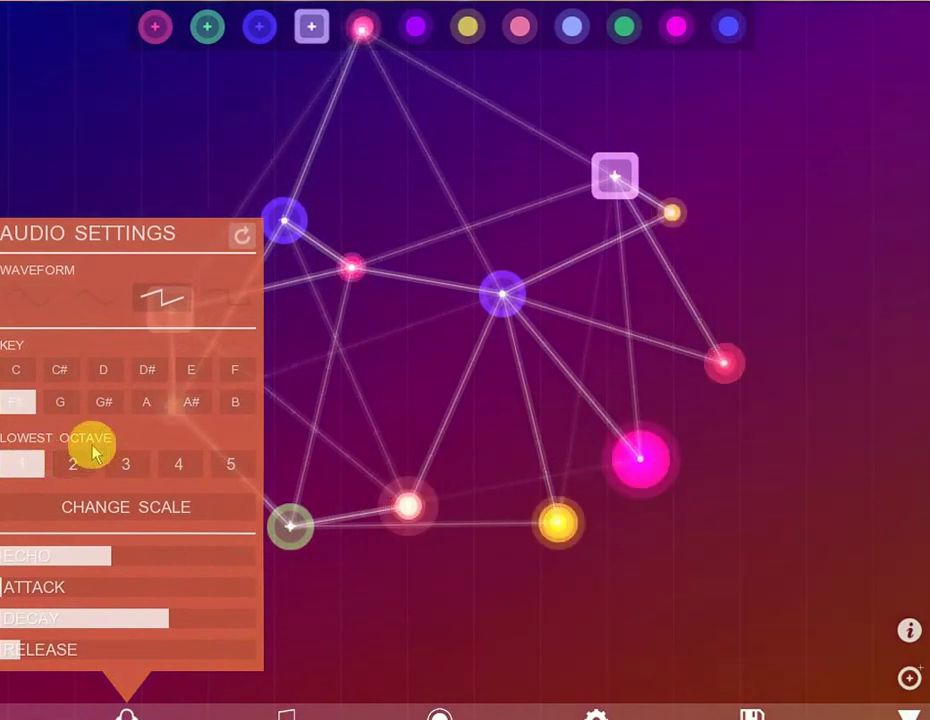
click(143, 510)
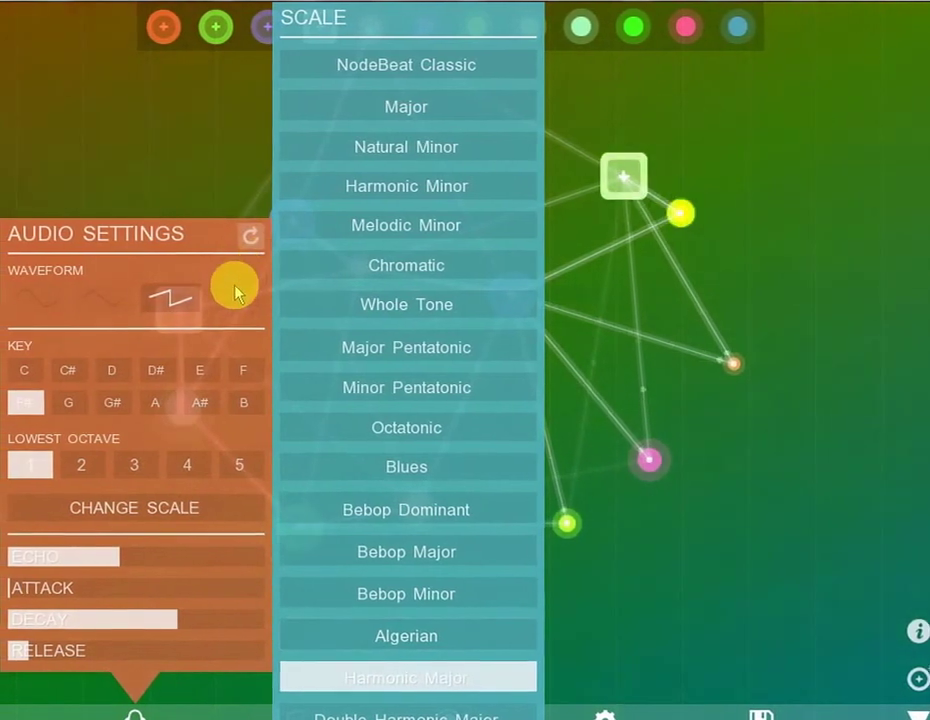
Step: Apply the Chromatic scale and set the waveform to square
drag(83, 300, 116, 300)
click(330, 285)
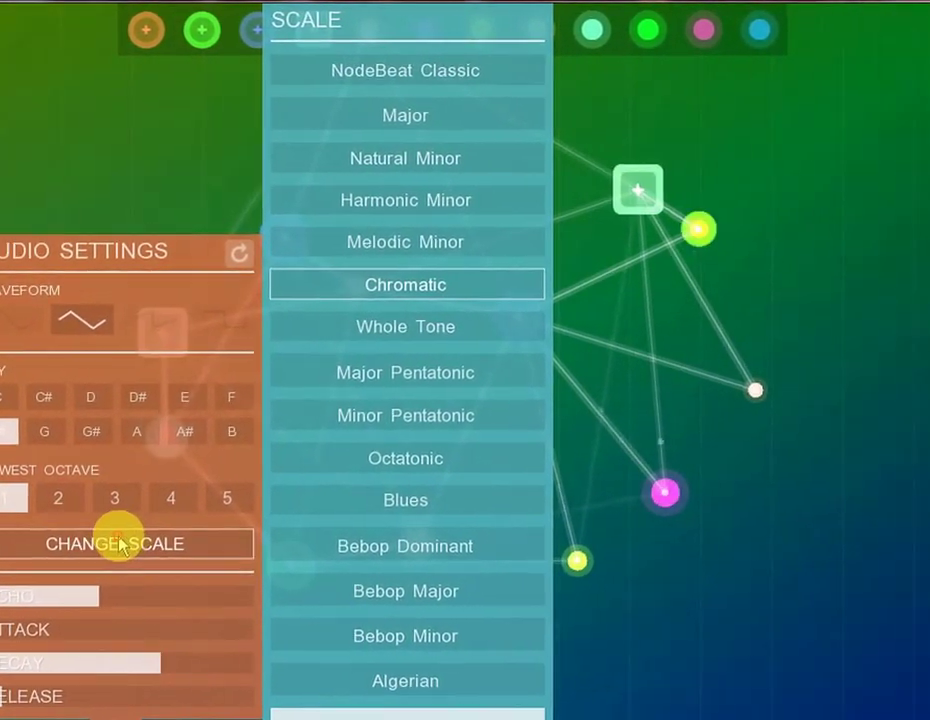
click(150, 530)
drag(180, 340, 245, 307)
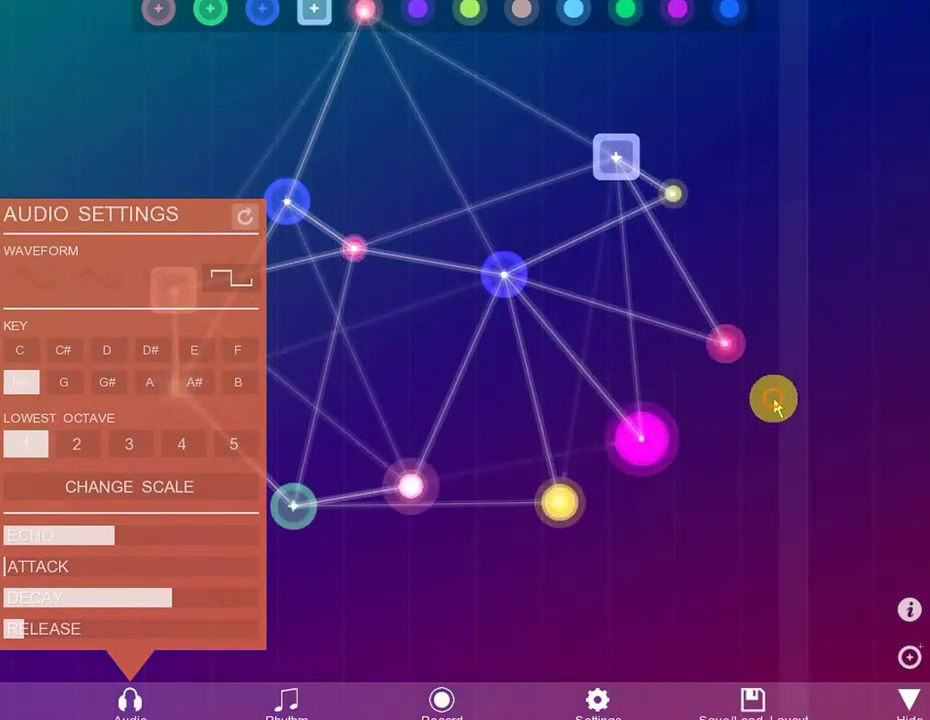
Step: Load the Dreaming layout from the Preset Layouts in Save/Load Layout
click(748, 703)
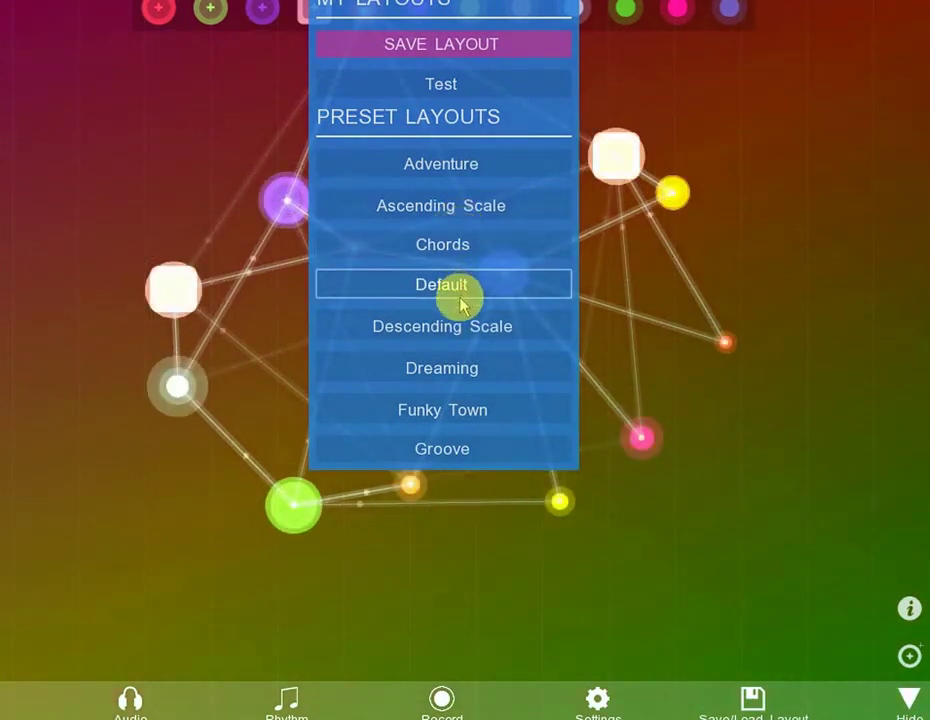
click(453, 368)
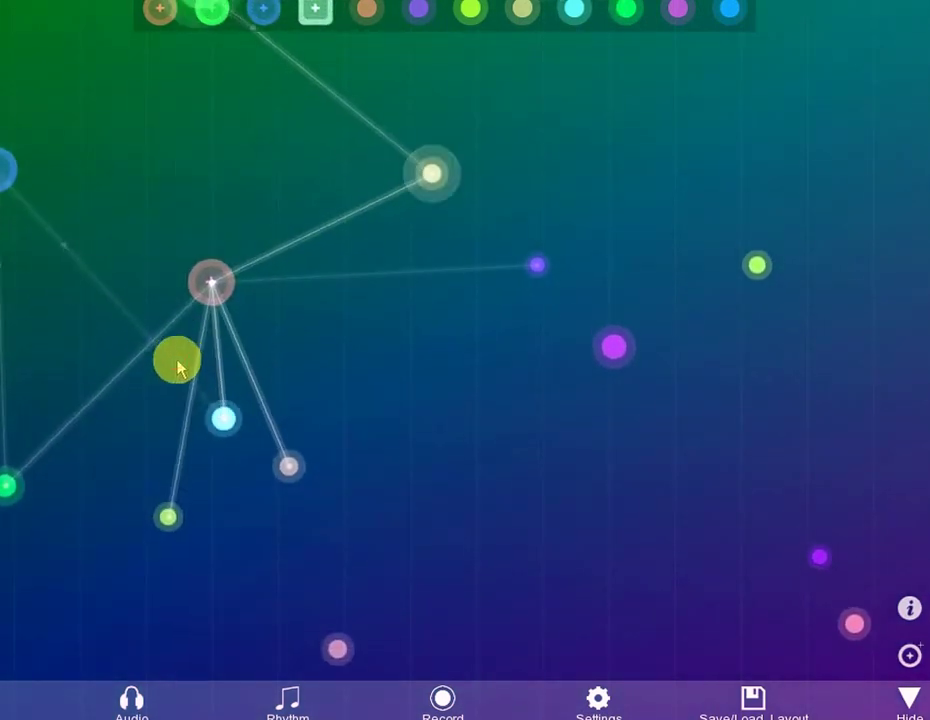
Step: Drag the pink hub generator down and right toward the canvas centre
drag(200, 265, 530, 442)
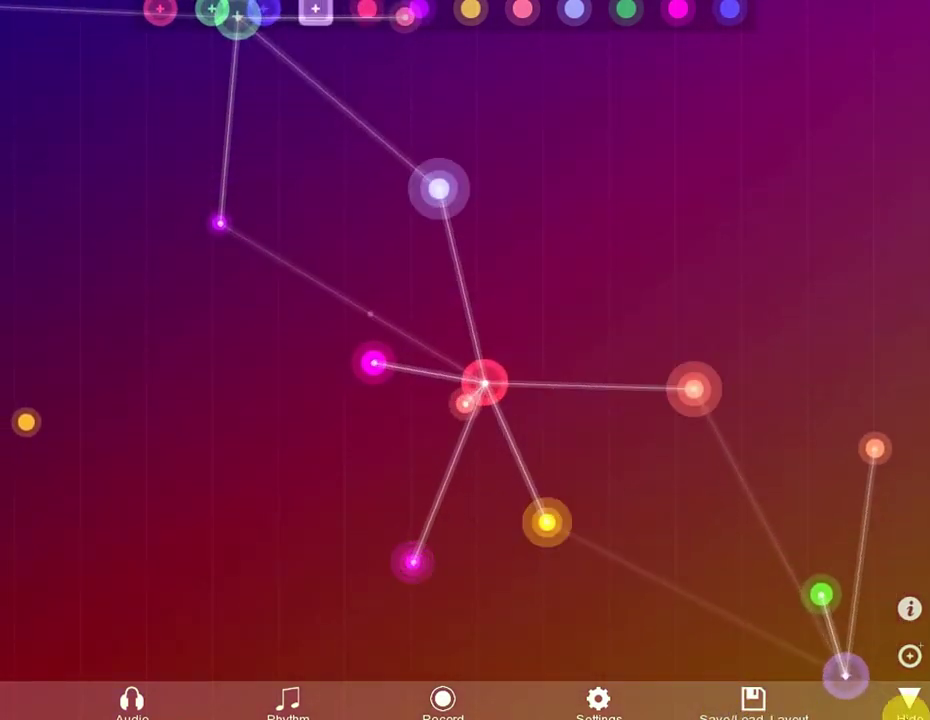
Step: Hide the node panel and bottom menu, then read and close the NodeBeat about panel
click(908, 660)
click(908, 610)
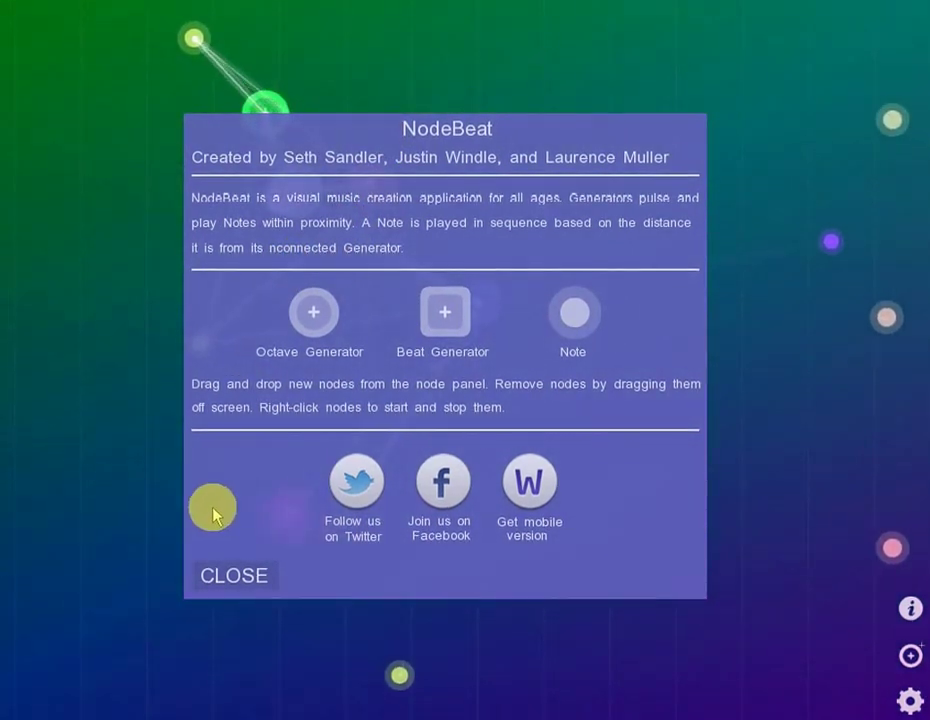
click(218, 578)
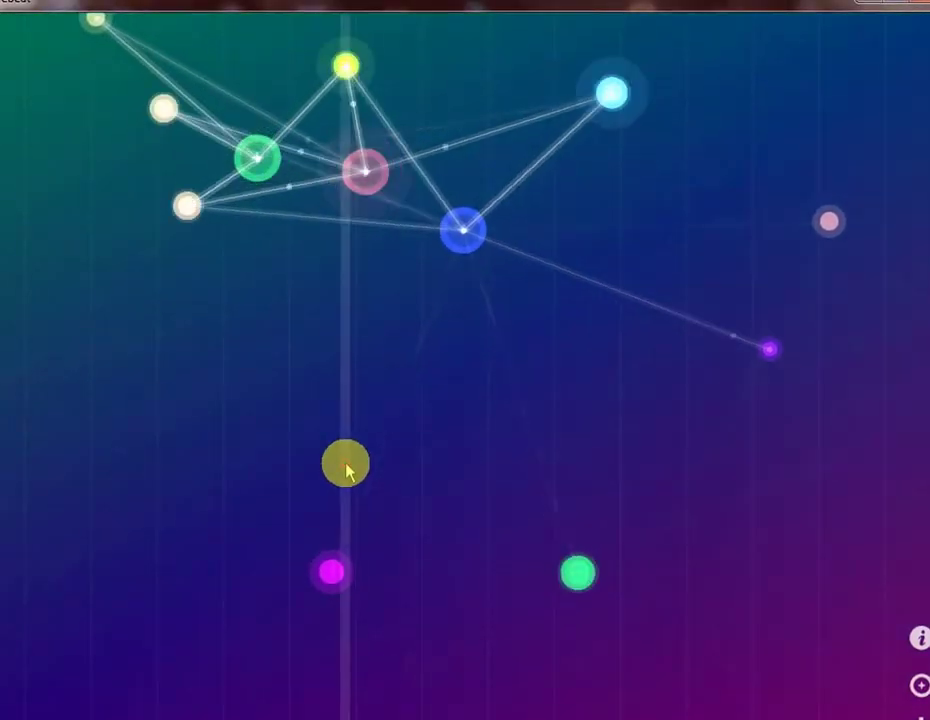
Step: Move the gold note to the bottom-right, remove the yellow note, and nudge the pink beat generator
drag(342, 462, 152, 606)
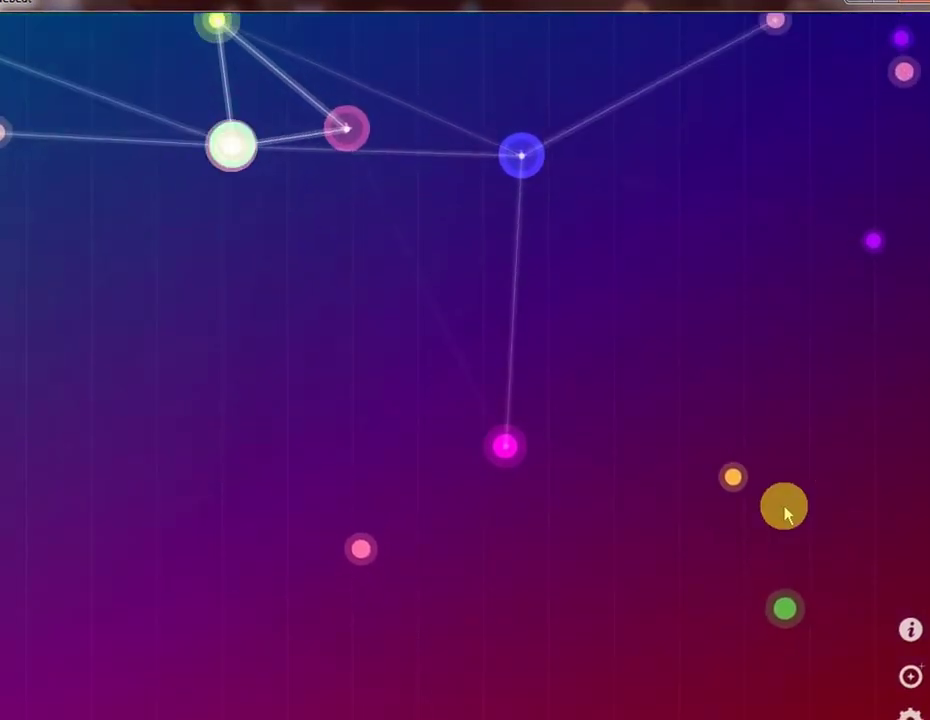
drag(785, 512, 274, 482)
drag(192, 258, 413, 213)
mouse_move(458, 283)
mouse_down()
mouse_move(473, 301)
mouse_move(457, 296)
mouse_up()
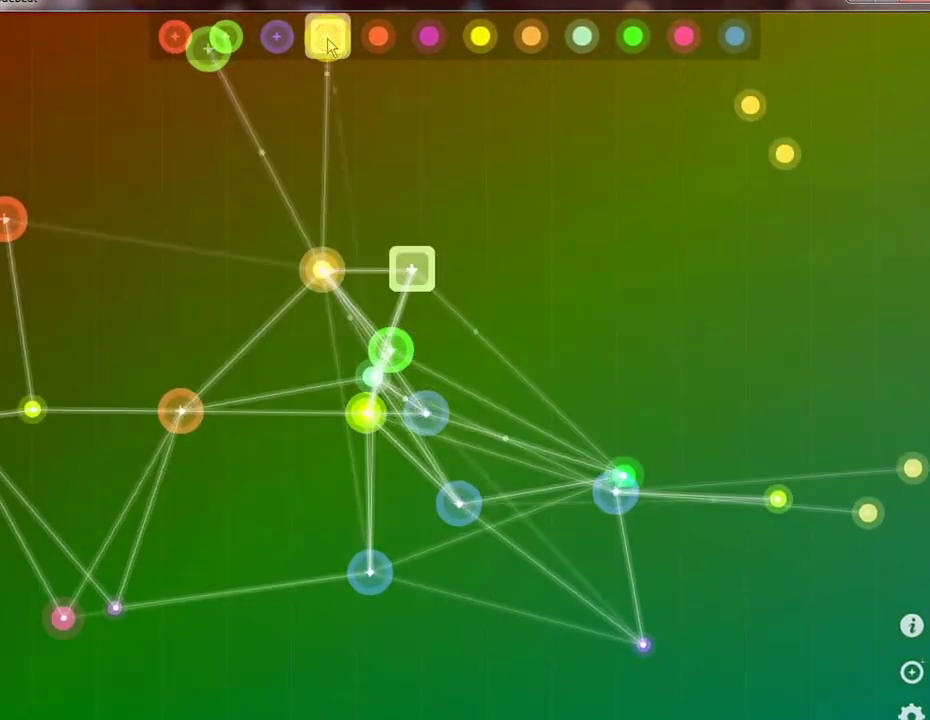
Step: Add a yellow generator and a yellow note to the network, and move the olive node up-right
drag(329, 41, 148, 288)
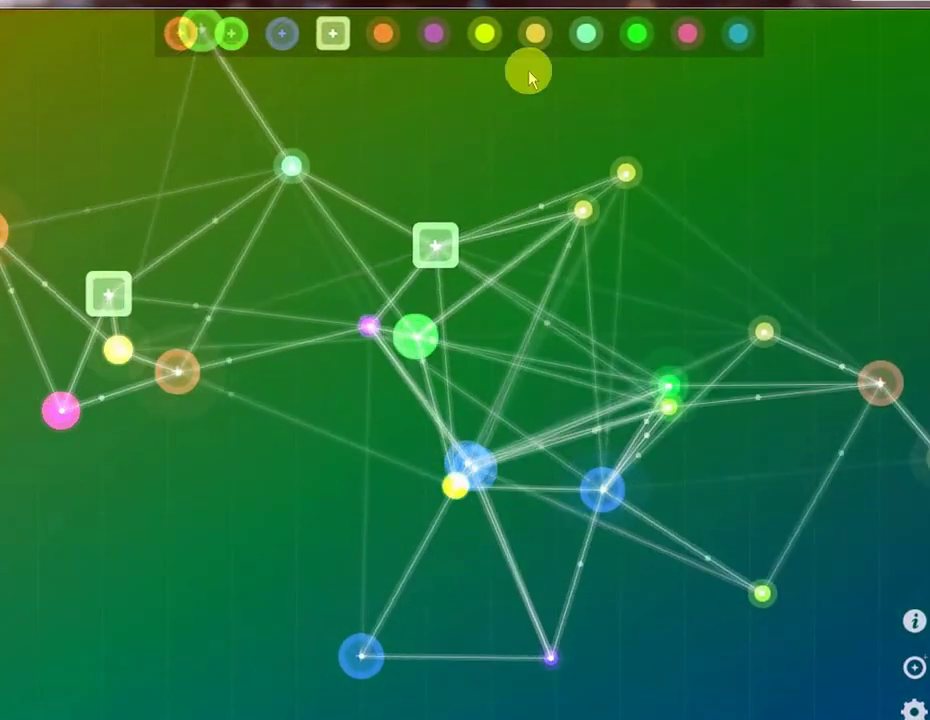
click(540, 46)
drag(540, 46, 639, 259)
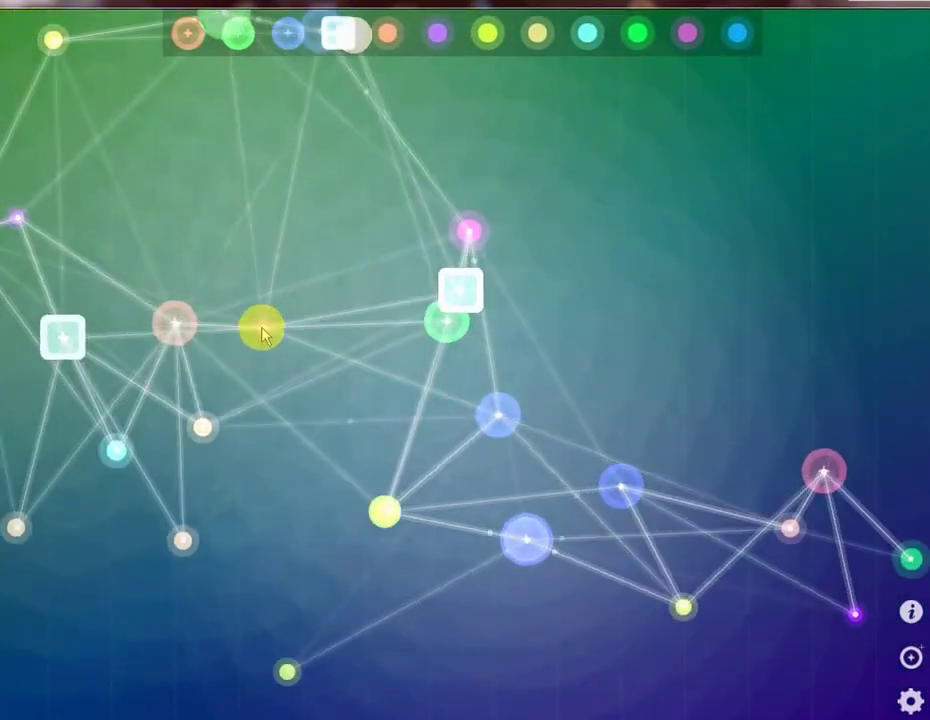
drag(265, 335, 328, 706)
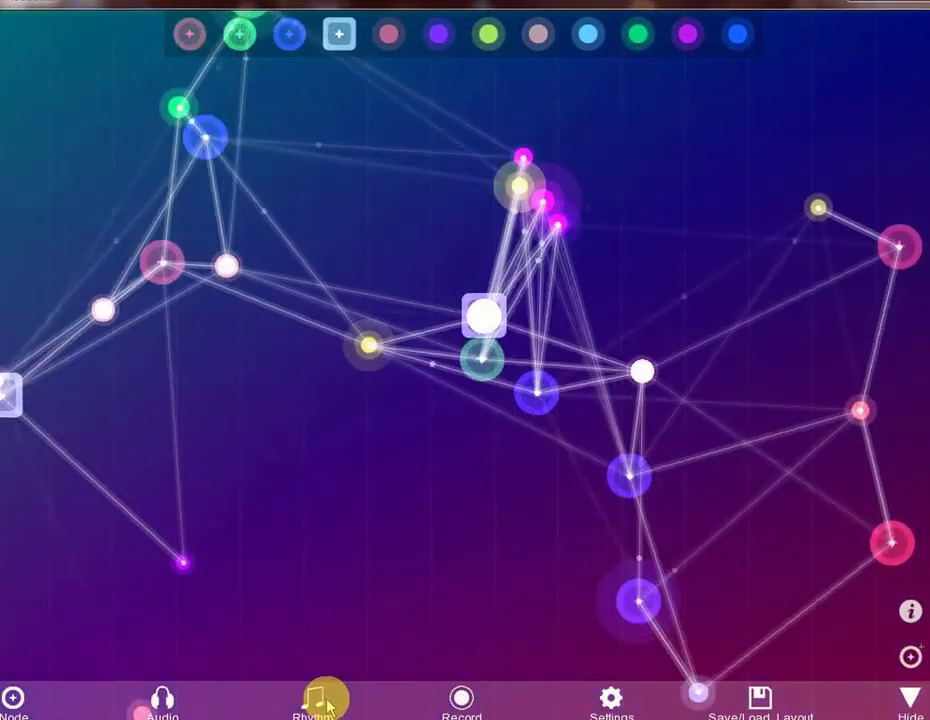
Step: In Rhythm settings, choose the eighth-note Note Beat and sync all generators to it
click(328, 705)
click(335, 565)
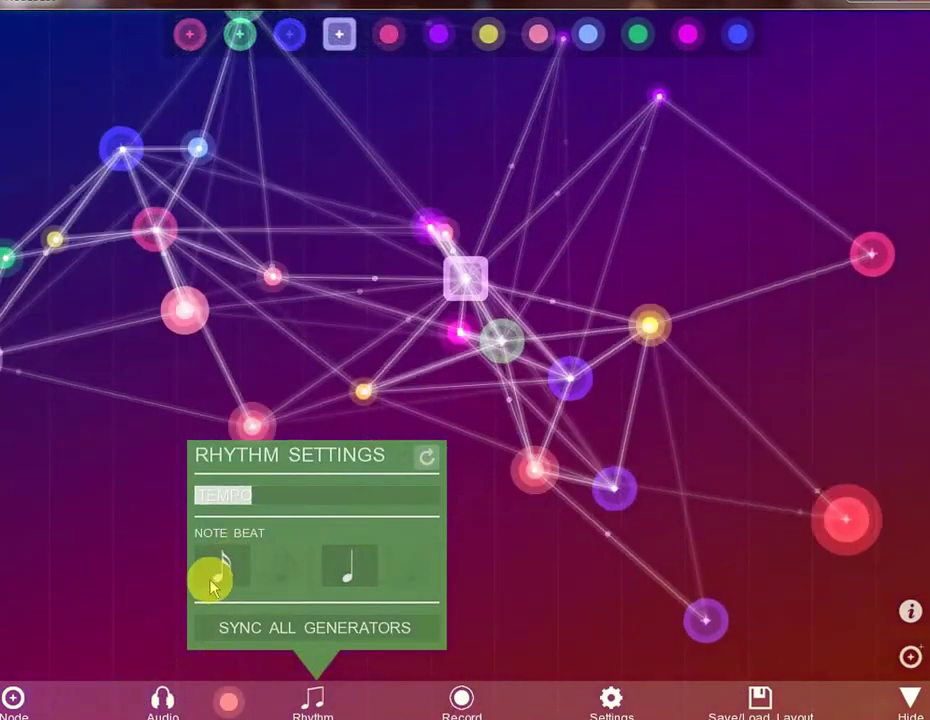
click(213, 587)
click(240, 625)
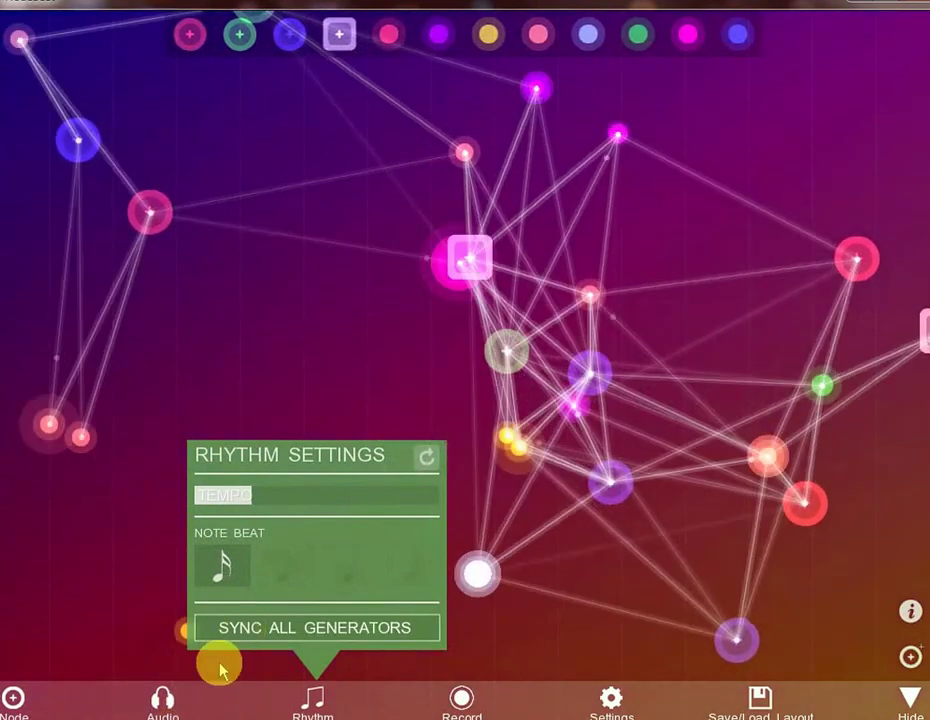
Step: In Audio settings, try lowest octaves 4 and 2 and keys D, E, G# and G
click(166, 700)
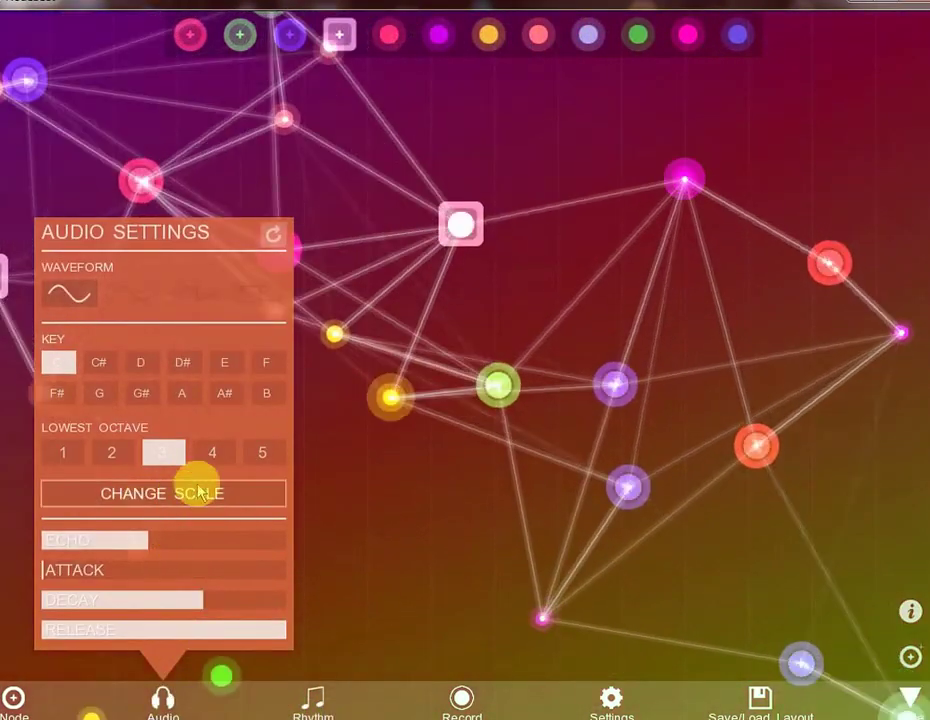
click(210, 458)
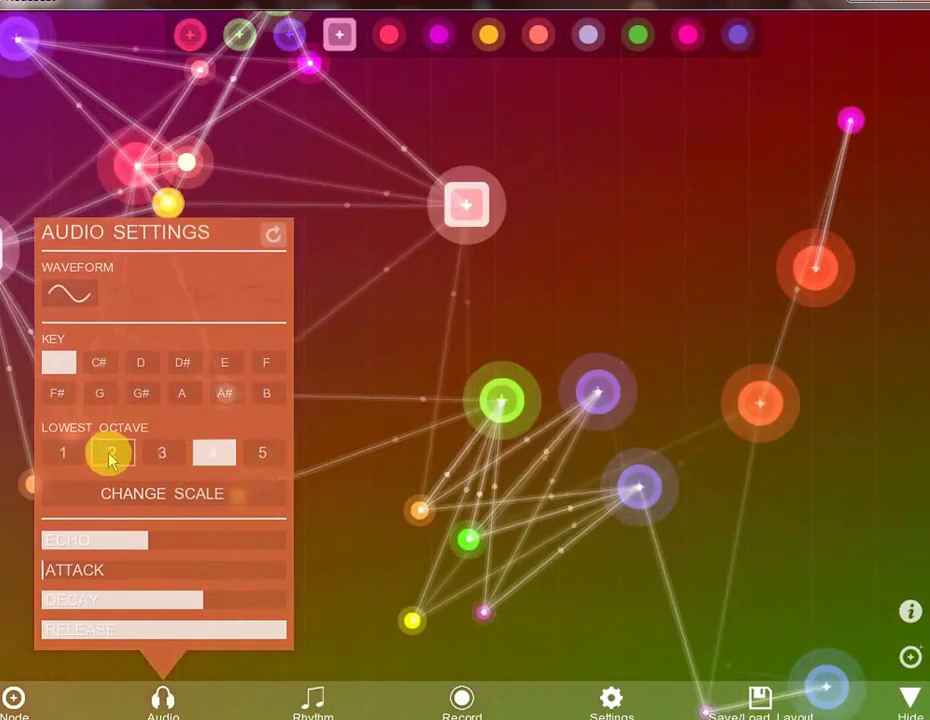
click(111, 453)
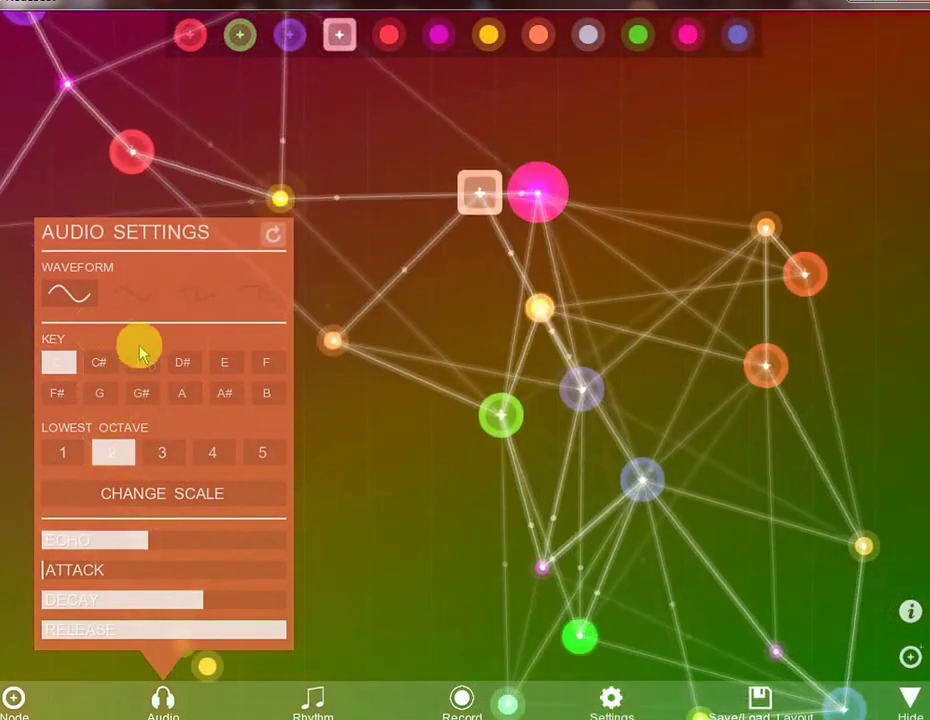
click(140, 362)
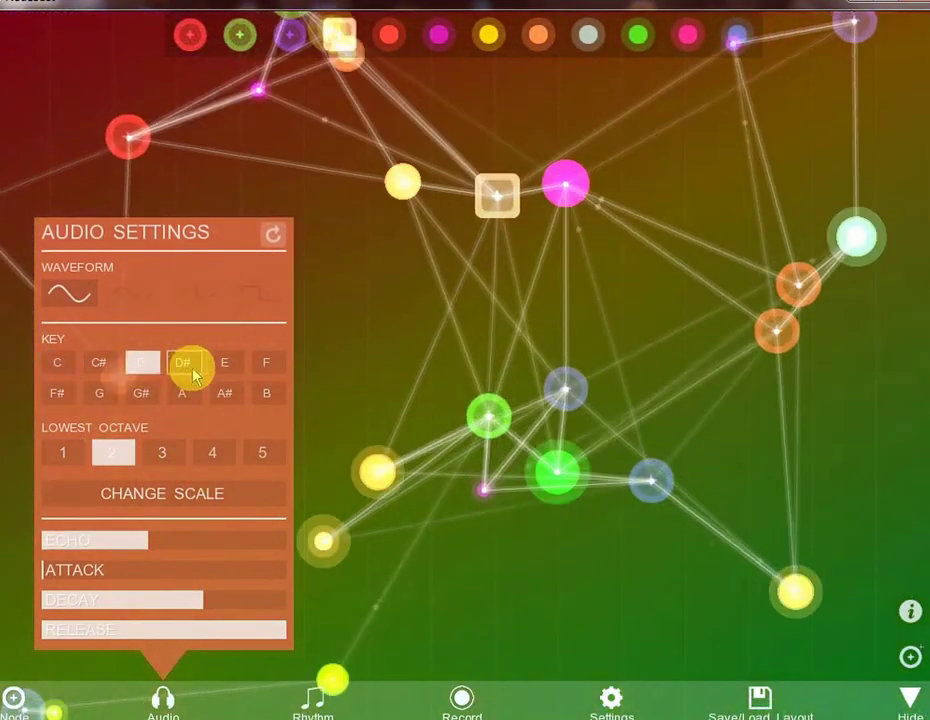
click(213, 370)
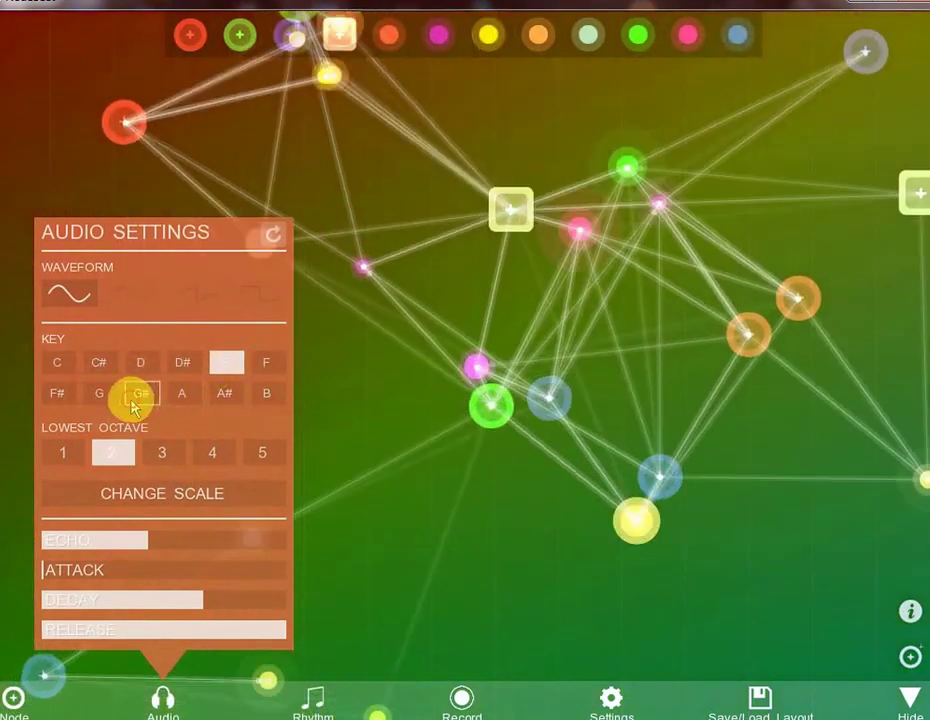
click(133, 393)
click(108, 398)
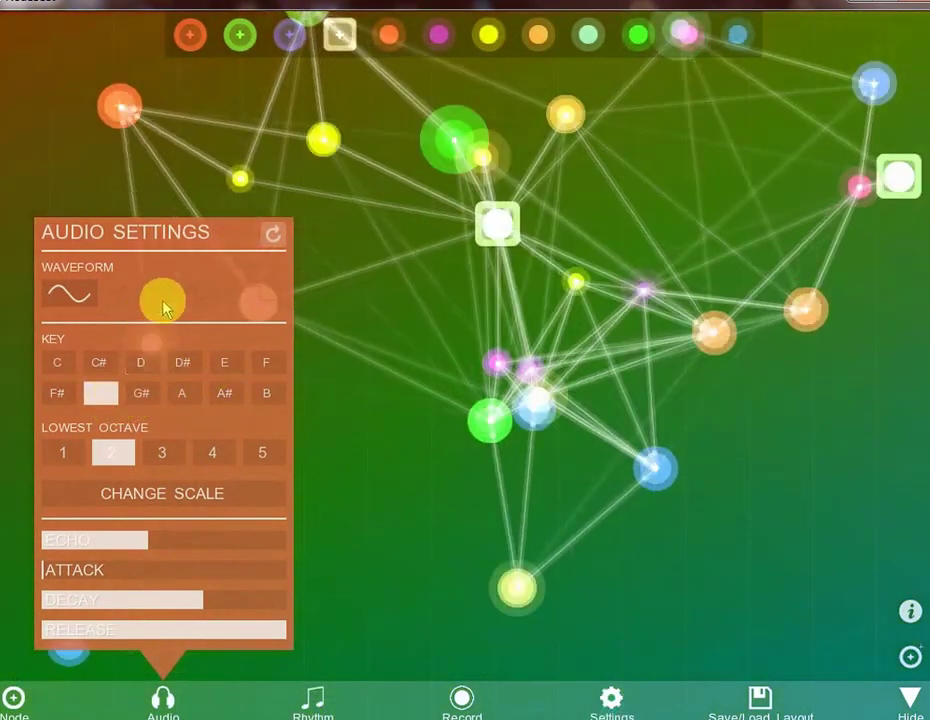
Step: Try other waveforms, ending on triangle, and keys F#, D# and E
click(205, 293)
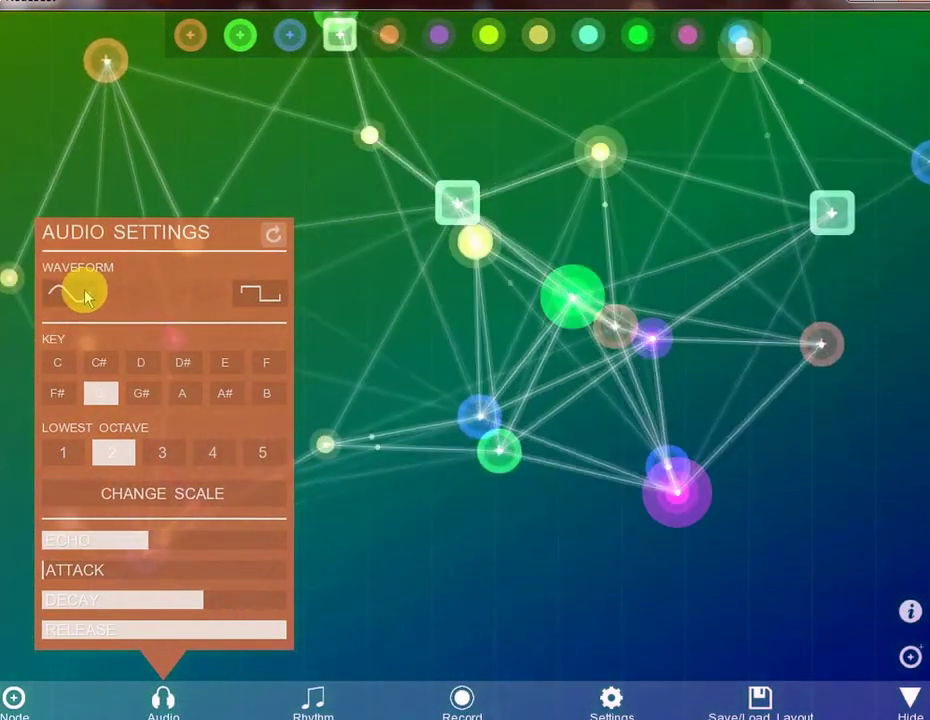
click(86, 297)
click(120, 291)
click(56, 393)
click(186, 366)
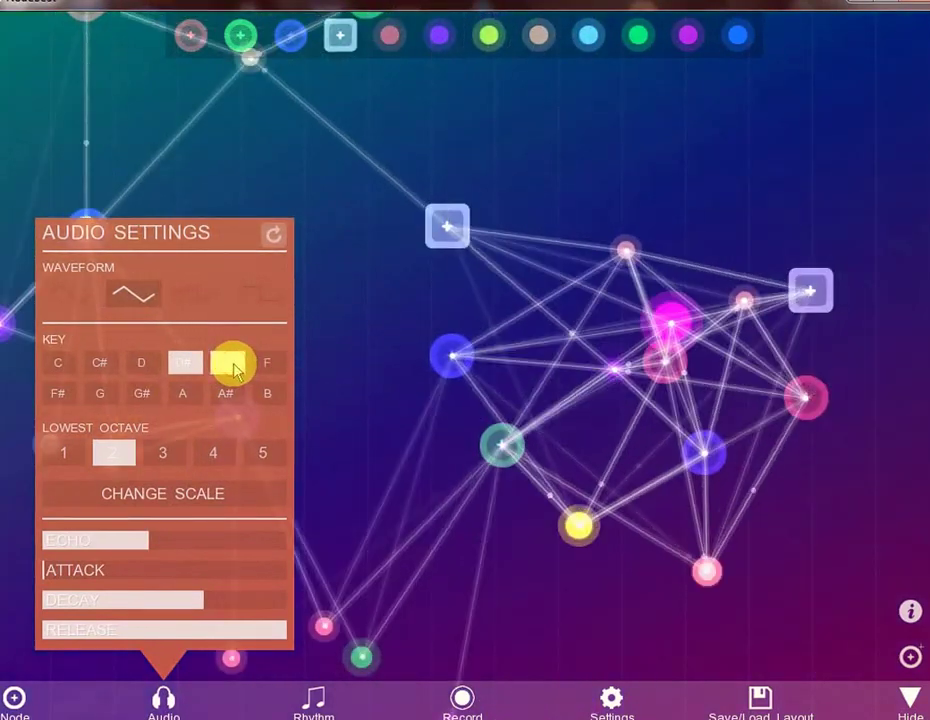
click(246, 369)
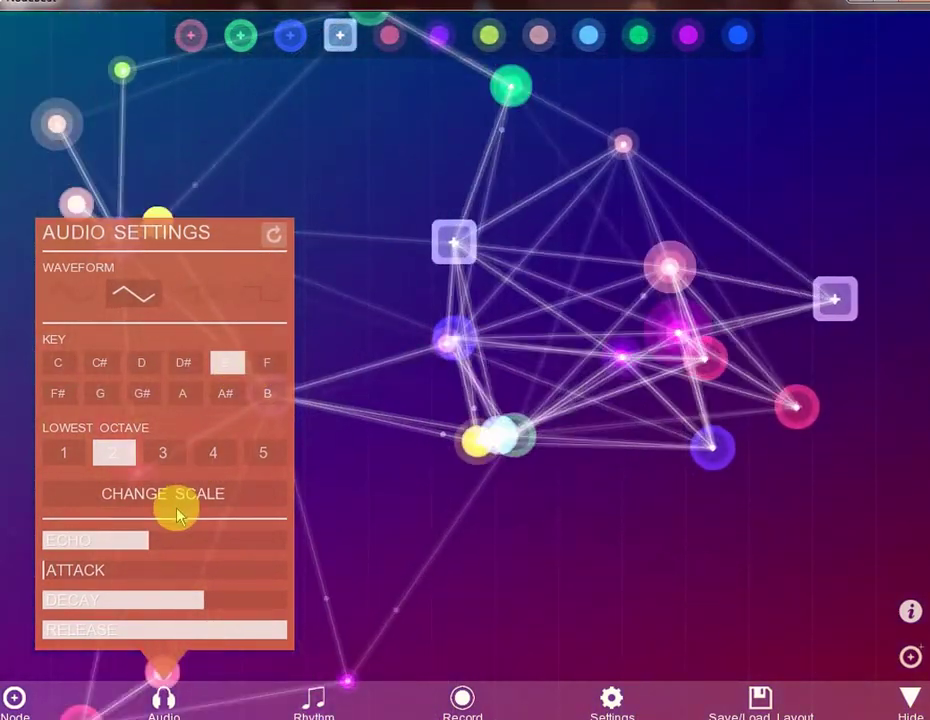
Step: Adjust the envelope: attack about 64.59, release about 372.85, decay about 280
drag(168, 568, 104, 585)
drag(139, 627, 271, 605)
drag(220, 555, 57, 543)
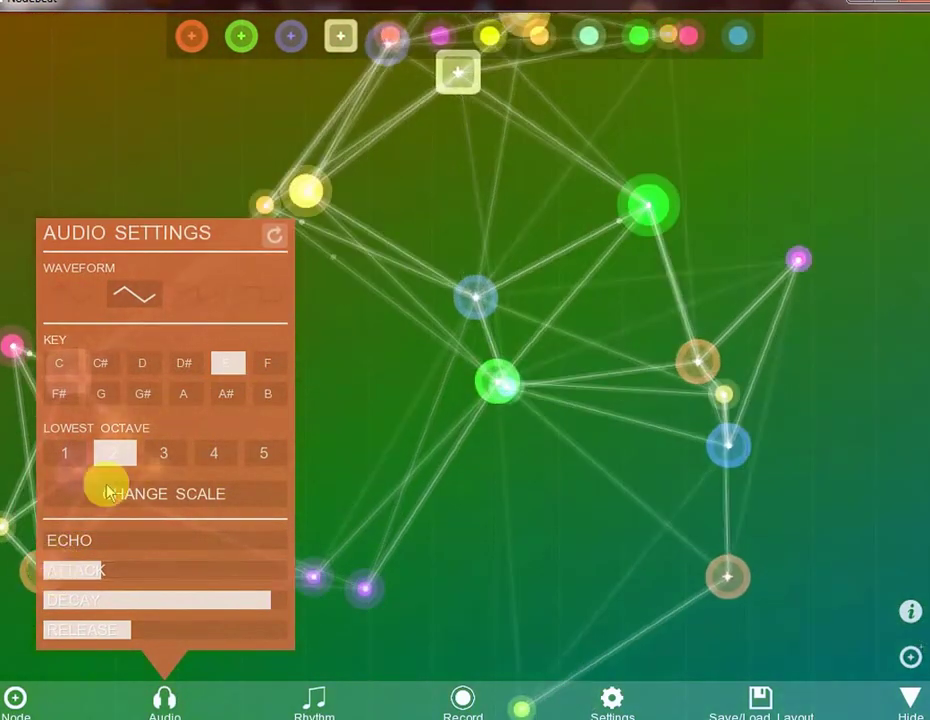
Step: Try lowest octaves 3, 4 and 2, then reset audio to sine, key C, octave 3
click(160, 456)
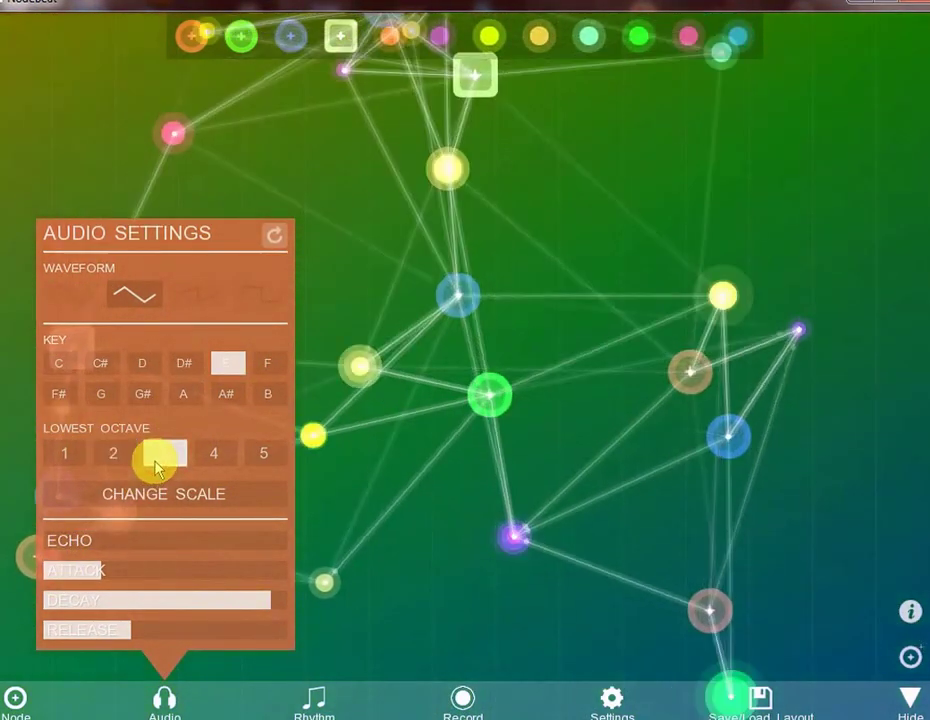
click(198, 456)
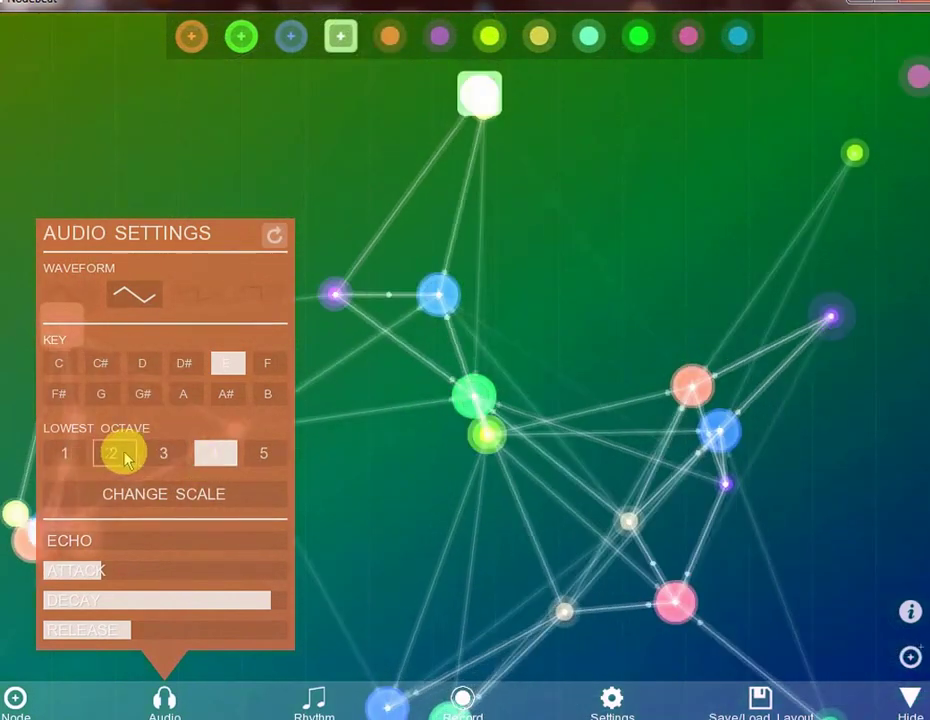
click(111, 457)
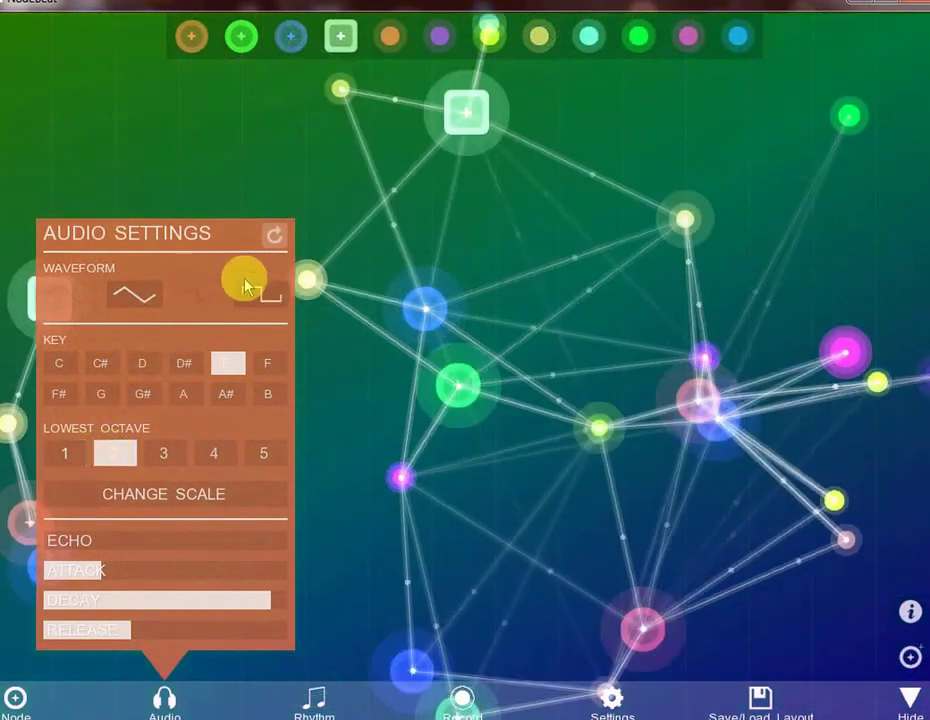
click(275, 245)
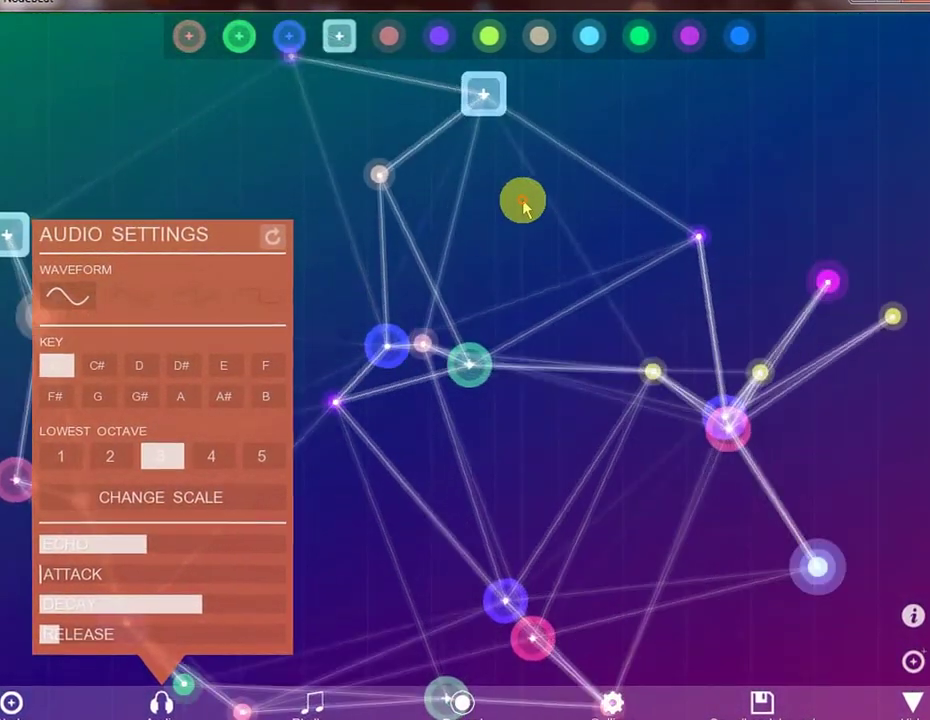
Step: Close Audio and drag the Node Settings Speed slider left from 1.27 to slow the nodes
mouse_move(230, 592)
click(153, 707)
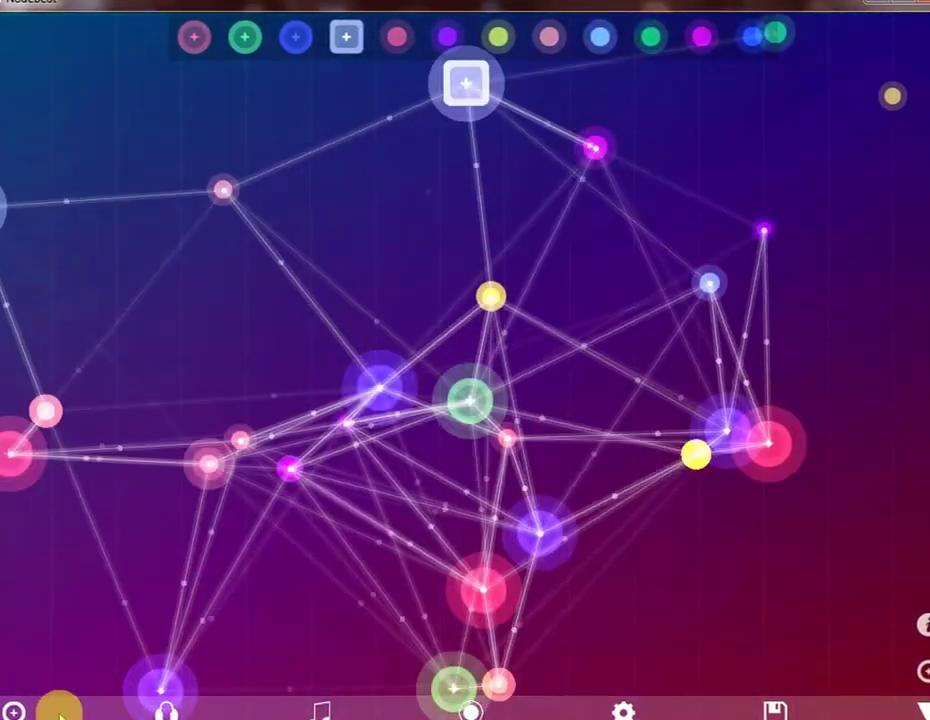
click(12, 710)
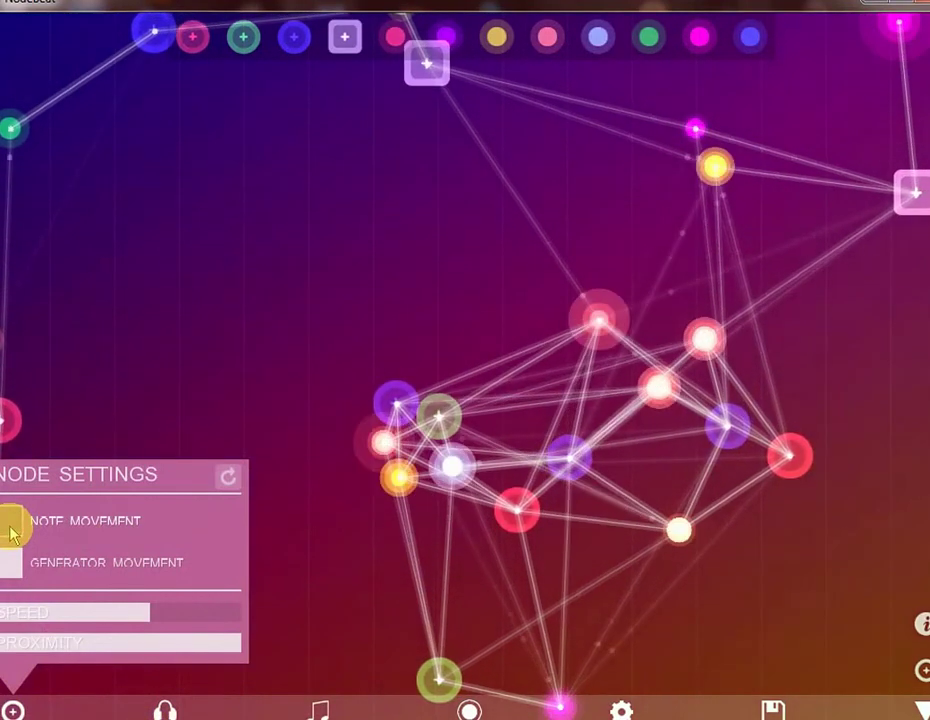
mouse_move(145, 614)
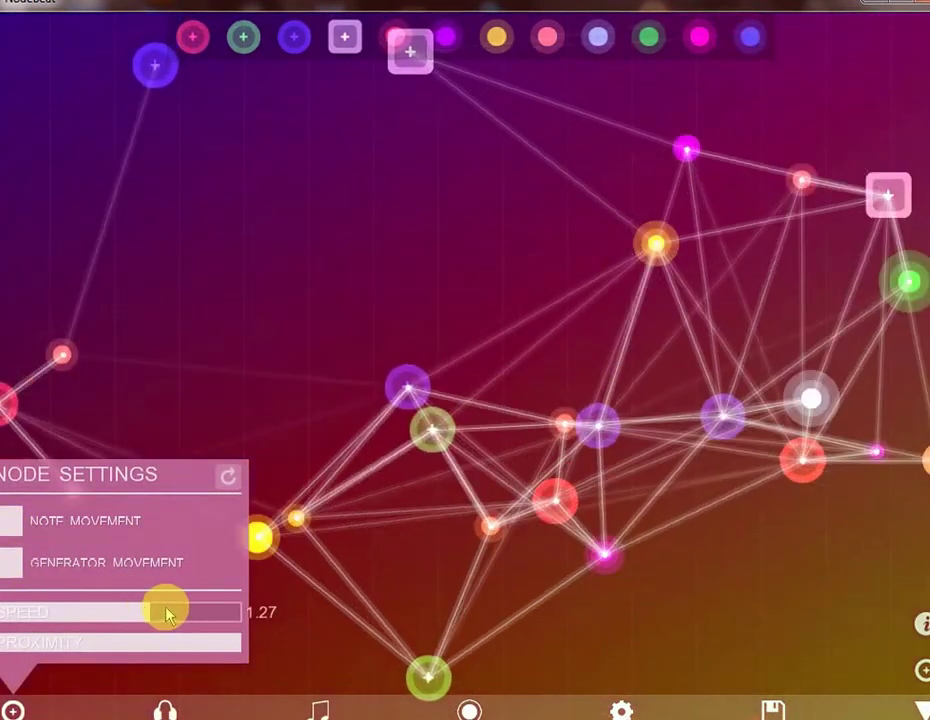
drag(167, 615, 73, 607)
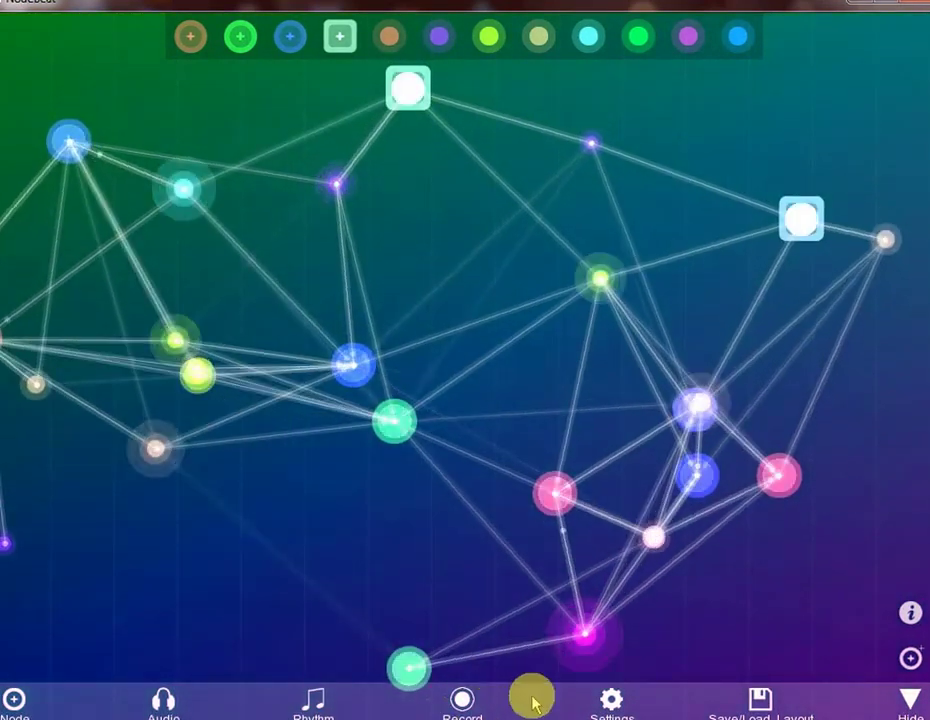
Step: Load the saved Test layout from My Layouts in the Save/Load Layout list
click(758, 700)
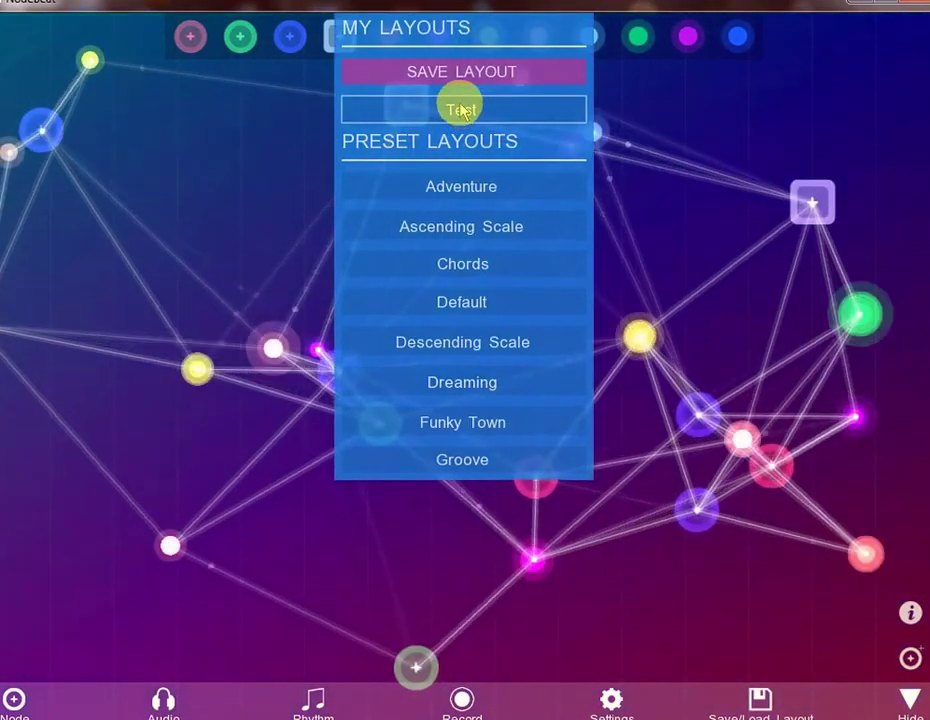
click(461, 110)
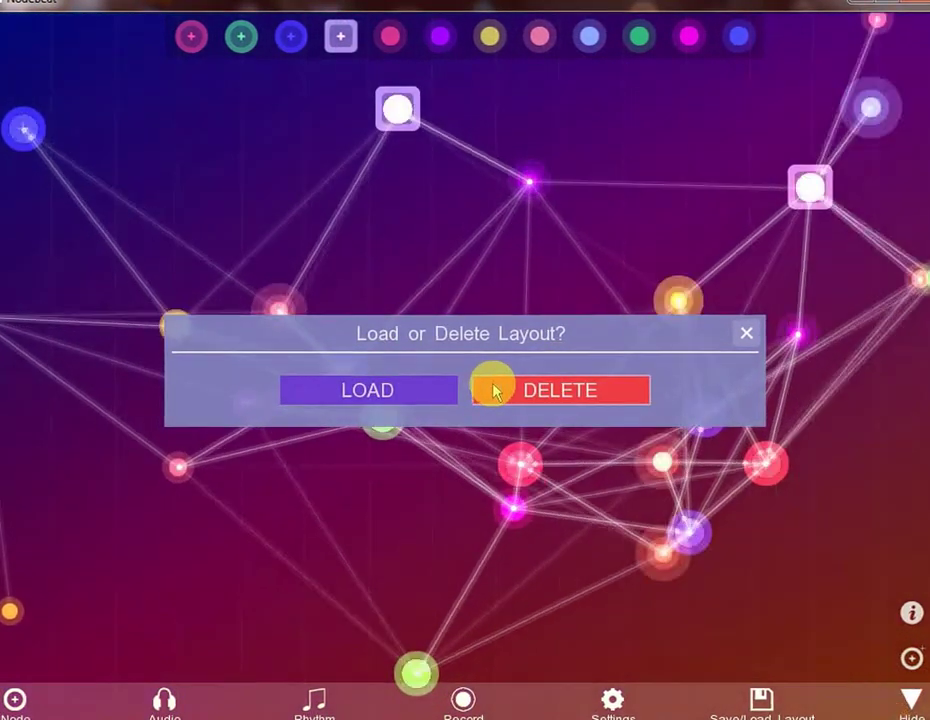
click(426, 390)
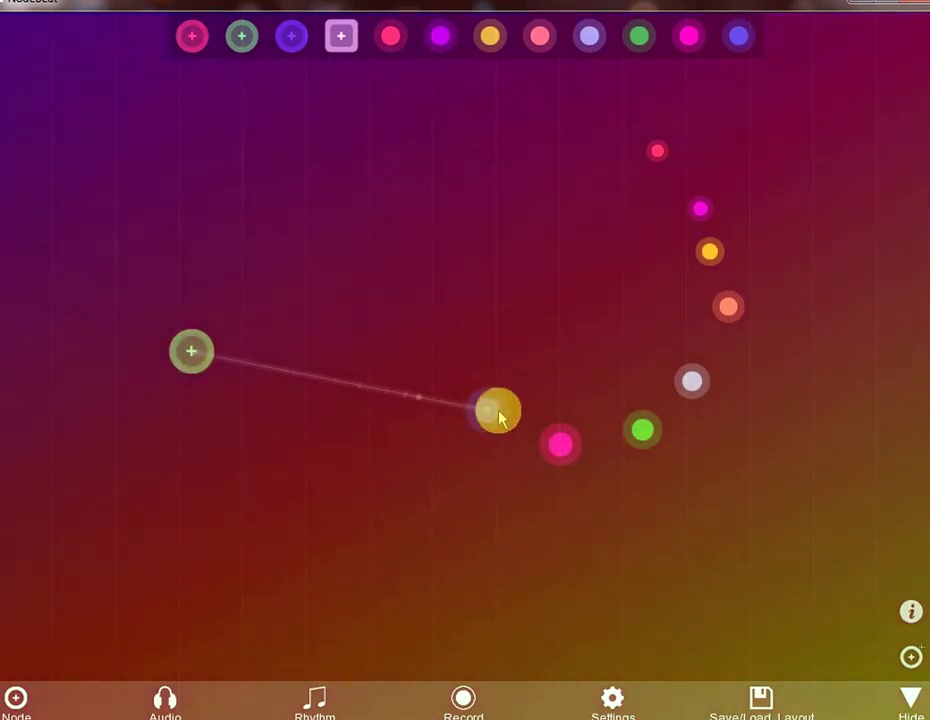
Step: Nudge the generator's linked note slightly down and to the left
drag(498, 412, 488, 437)
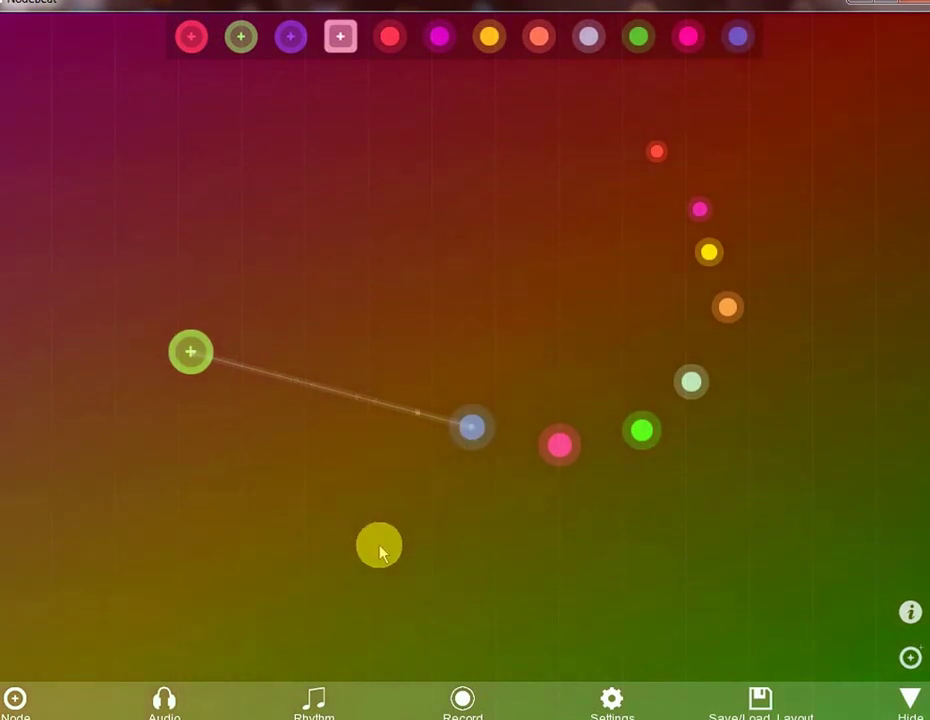